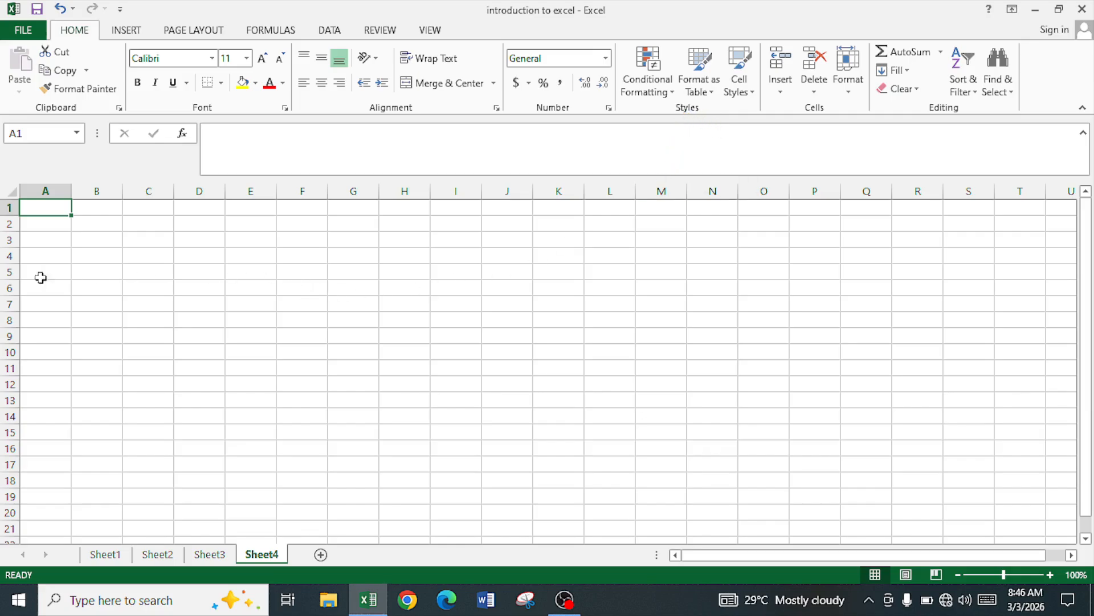
Step: Enter the column headings S.N, NAME and SUBJECT in cells A1 to C1
{"action": "type", "text": "S"}
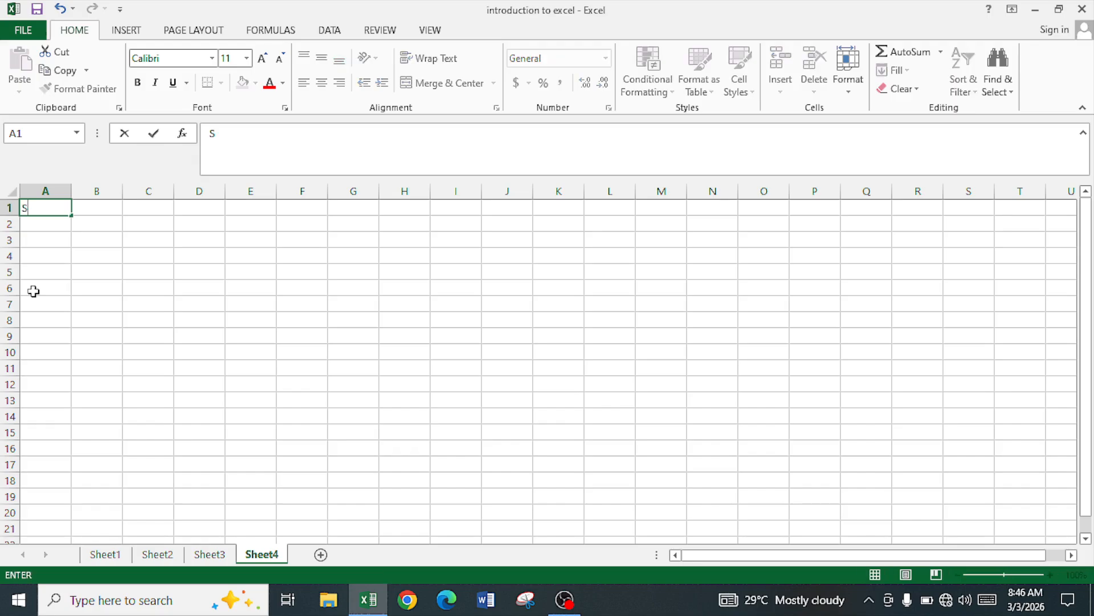
{"action": "type", "text": ".N"}
{"action": "key", "text": "Return"}
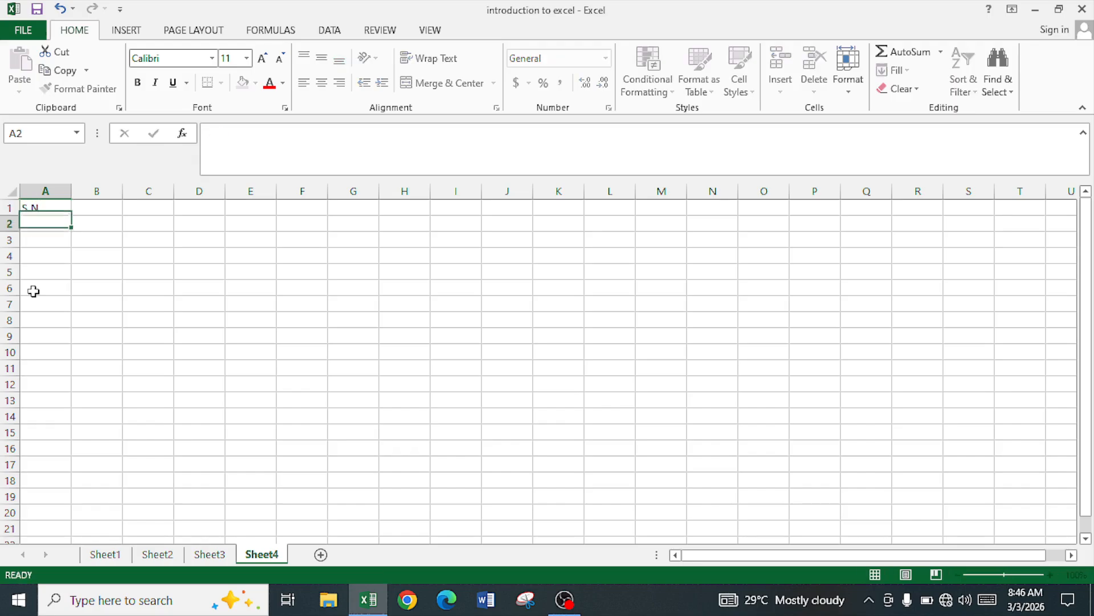
{"action": "key", "text": "Up"}
{"action": "key", "text": "Right"}
{"action": "type", "text": "NAME"}
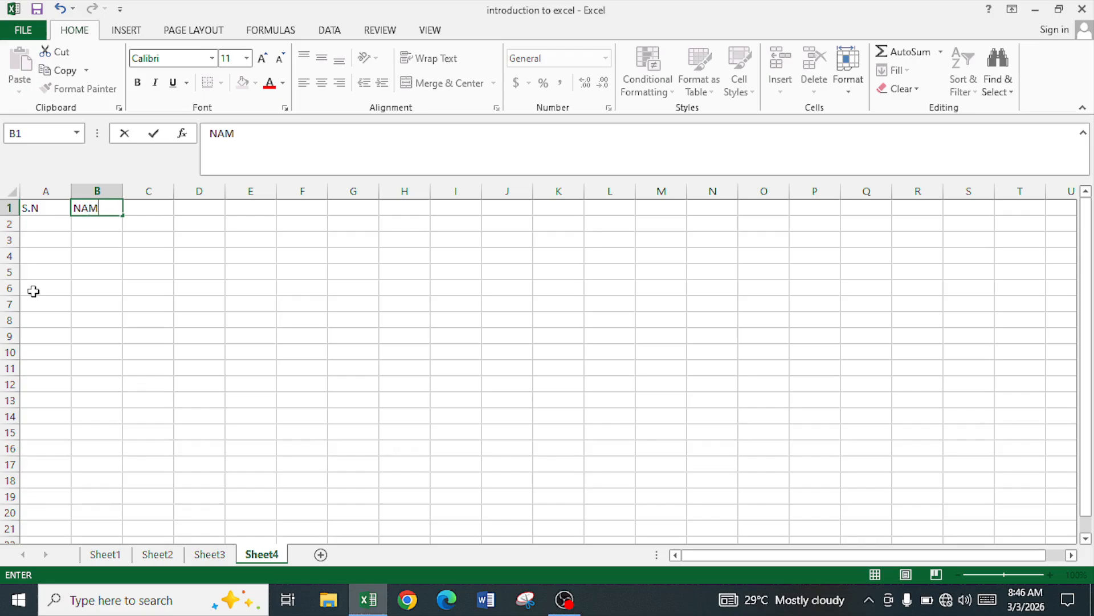
{"action": "key", "text": "Tab"}
{"action": "type", "text": "SUBJECT"}
Step: Number the S.N column from 1 to 10 in A2:A11 by entering 1 and 2 and extending the series with AutoFill
{"action": "key", "text": "Left"}
{"action": "key", "text": "Left"}
{"action": "key", "text": "Down"}
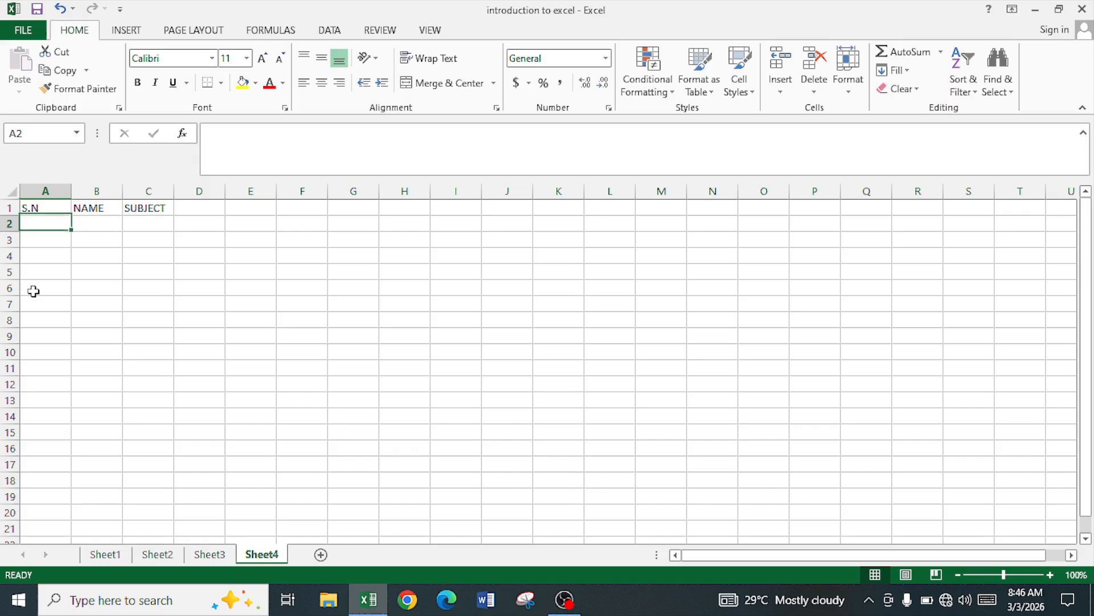
{"action": "type", "text": "1"}
{"action": "key", "text": "Return"}
{"action": "type", "text": "2"}
{"action": "key", "text": "Up"}
{"action": "key", "text": "shift+Down"}
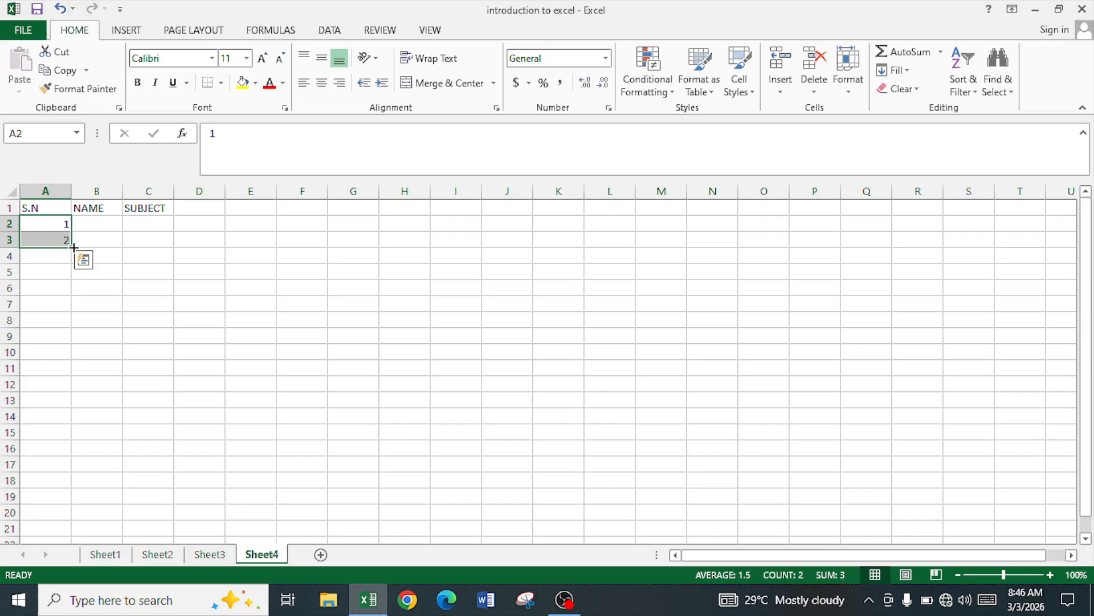
{"action": "left_click_drag", "start_coordinate": [73, 247], "coordinate": [56, 368]}
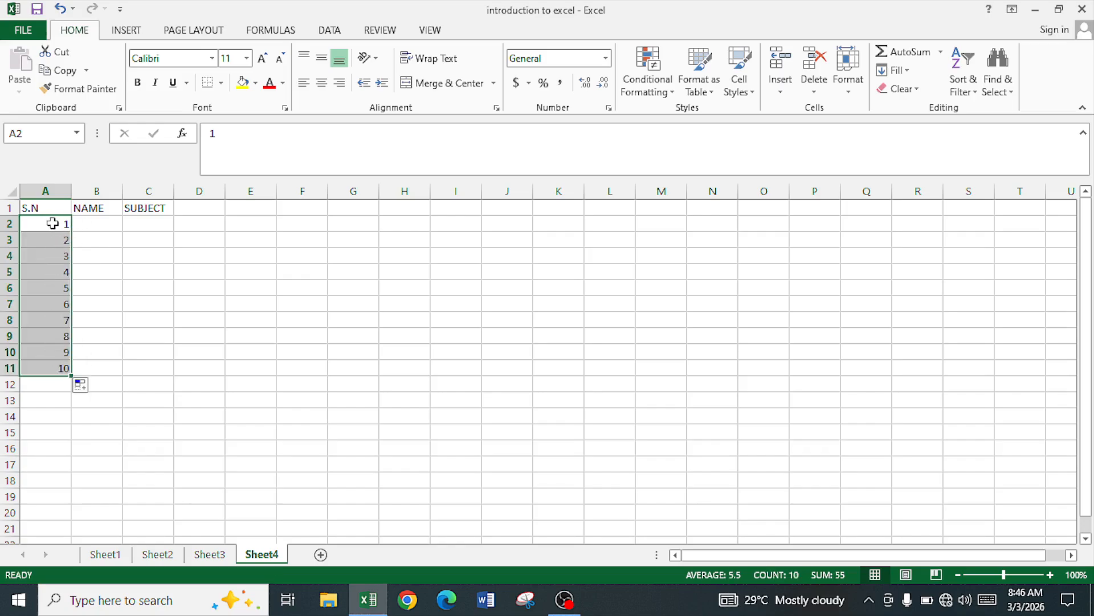
Step: Enter the heading SEQUENCE in cell H1
{"action": "left_click", "coordinate": [99, 226]}
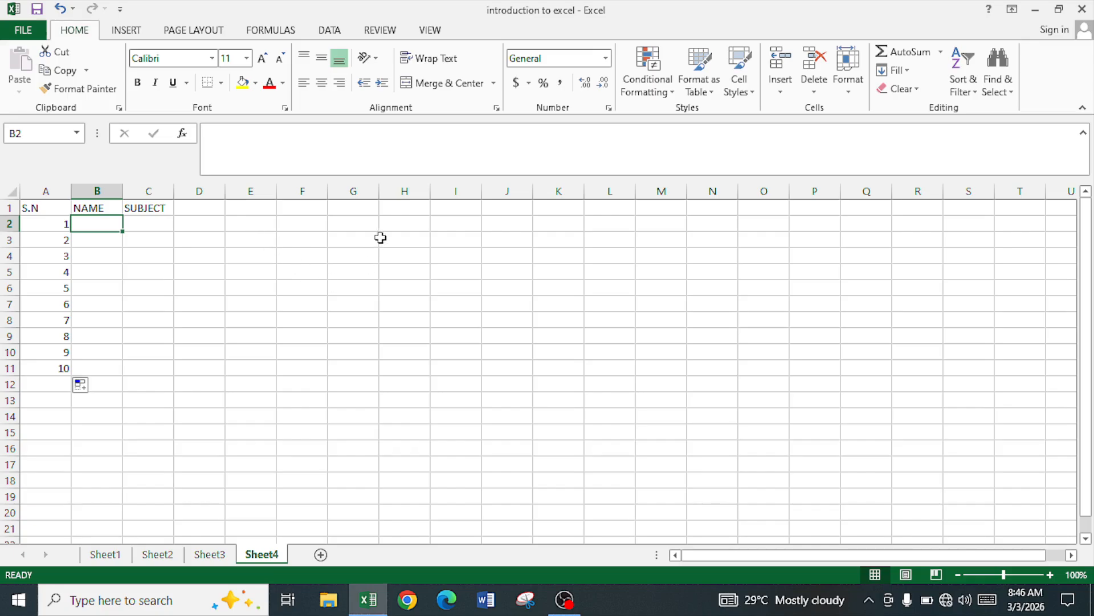
{"action": "left_click", "coordinate": [398, 225]}
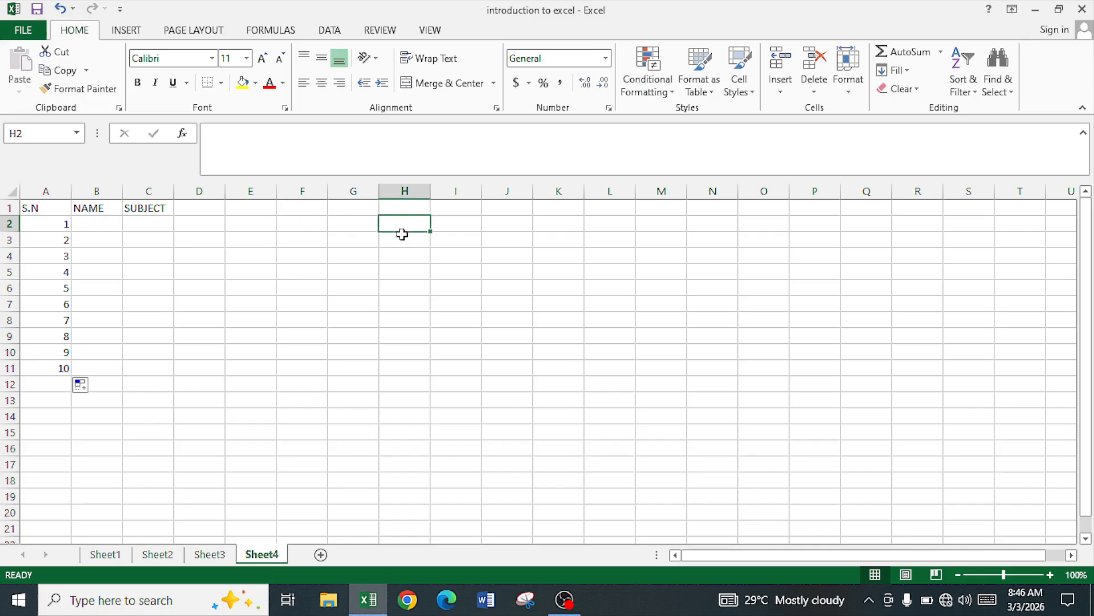
{"action": "key", "text": "Up"}
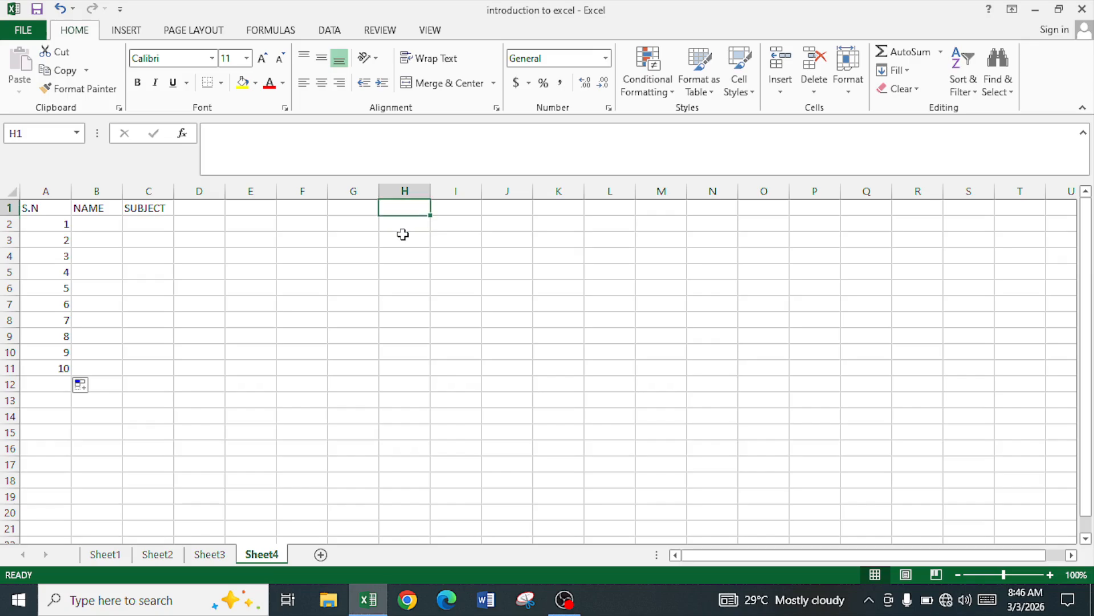
{"action": "type", "text": "SEQUENCE"}
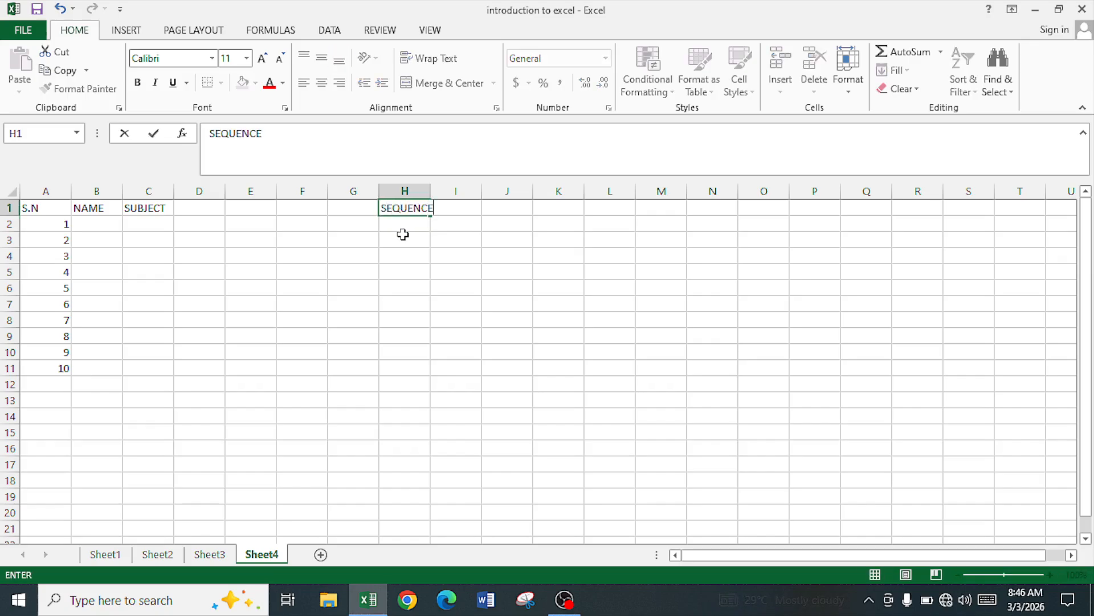
{"action": "key", "text": "ctrl+Return"}
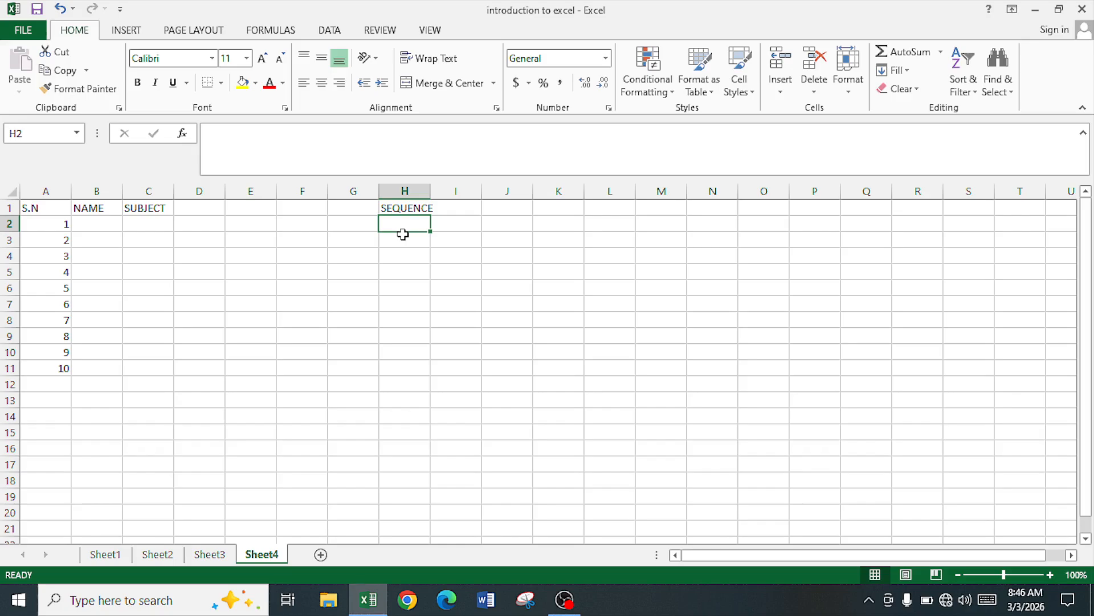
Step: Enter 1 and 2 under SEQUENCE and AutoFill the series down to 12 in H2:H13
{"action": "type", "text": "1."}
{"action": "key", "text": "Return"}
{"action": "type", "text": "2"}
{"action": "left_click_drag", "start_coordinate": [403, 223], "coordinate": [403, 234]}
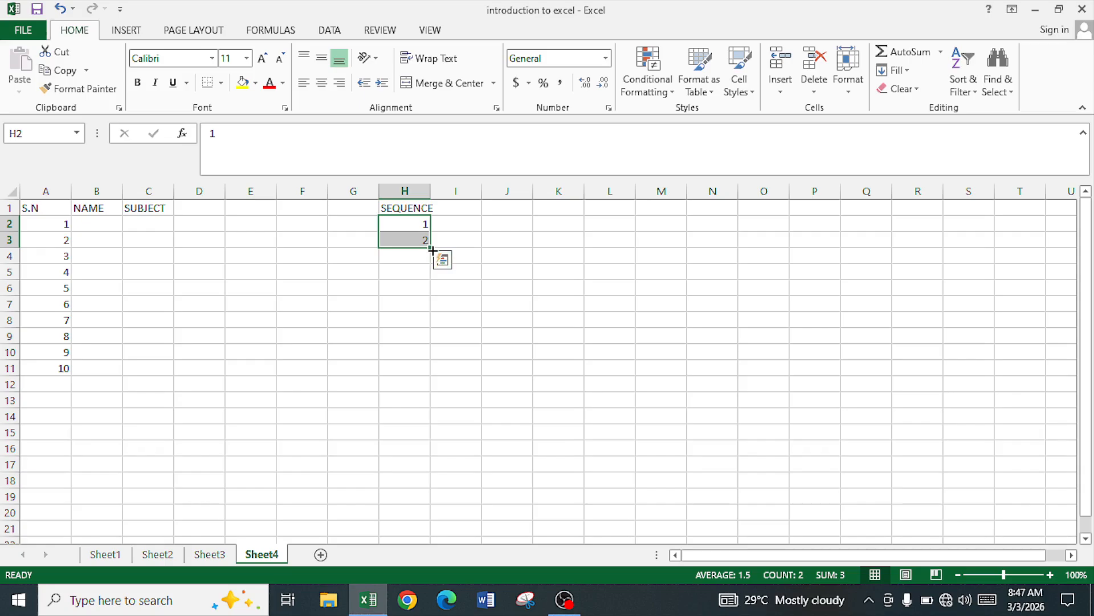
{"action": "left_click_drag", "start_coordinate": [432, 249], "coordinate": [432, 408]}
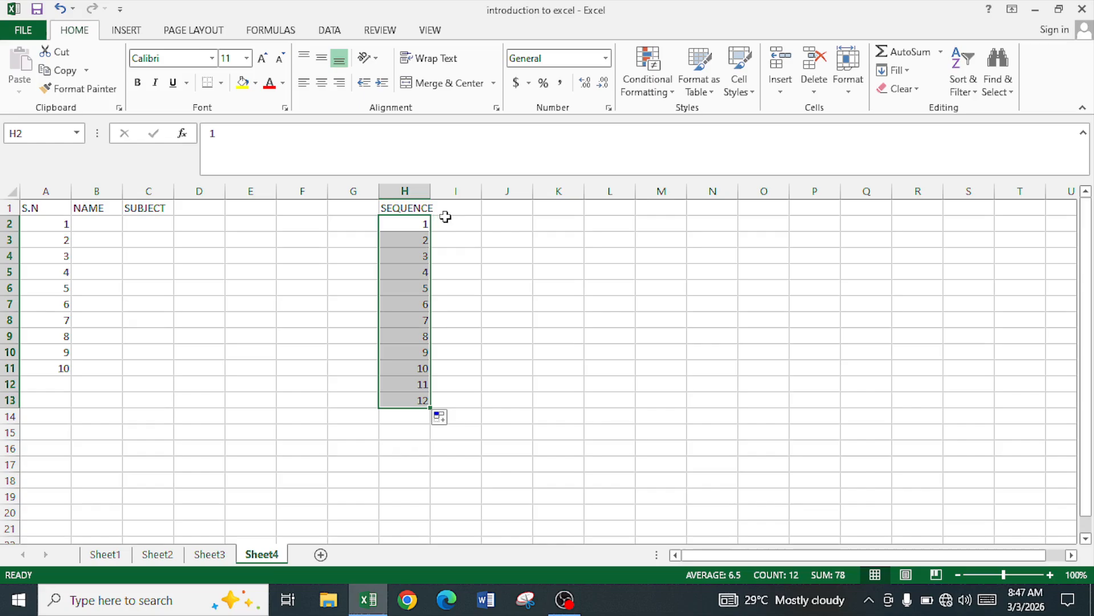
Step: Enter 1 and 3 in I2 and I3 and AutoFill the odd-number series down to row 13
{"action": "left_click", "coordinate": [455, 224]}
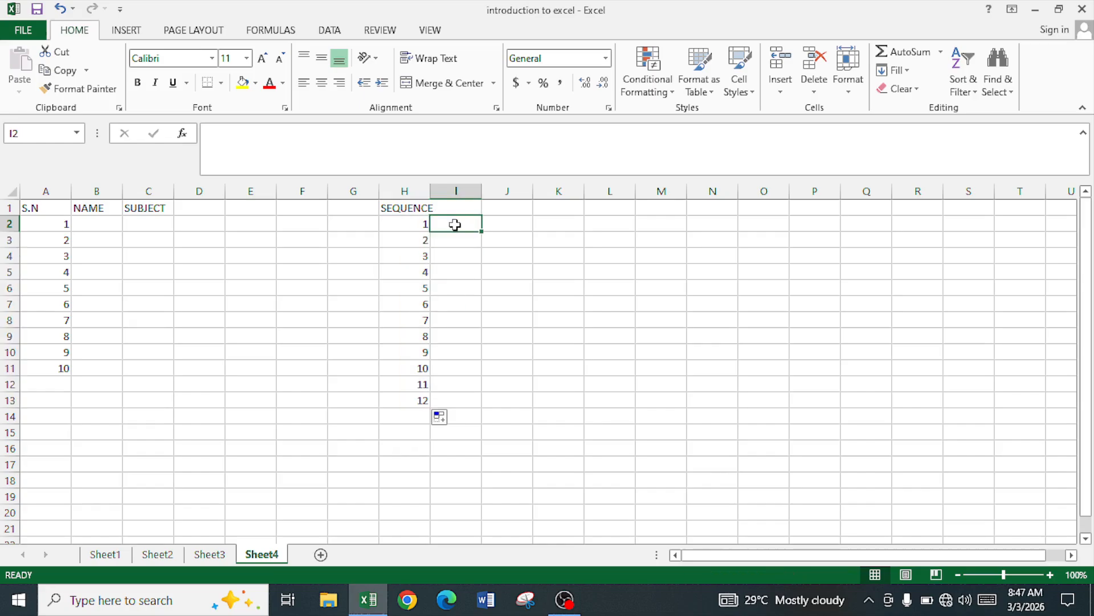
{"action": "type", "text": "1"}
{"action": "key", "text": "Return"}
{"action": "type", "text": "3"}
{"action": "left_click", "coordinate": [454, 224]}
{"action": "key", "text": "shift+Down"}
{"action": "left_click_drag", "start_coordinate": [480, 246], "coordinate": [484, 403]}
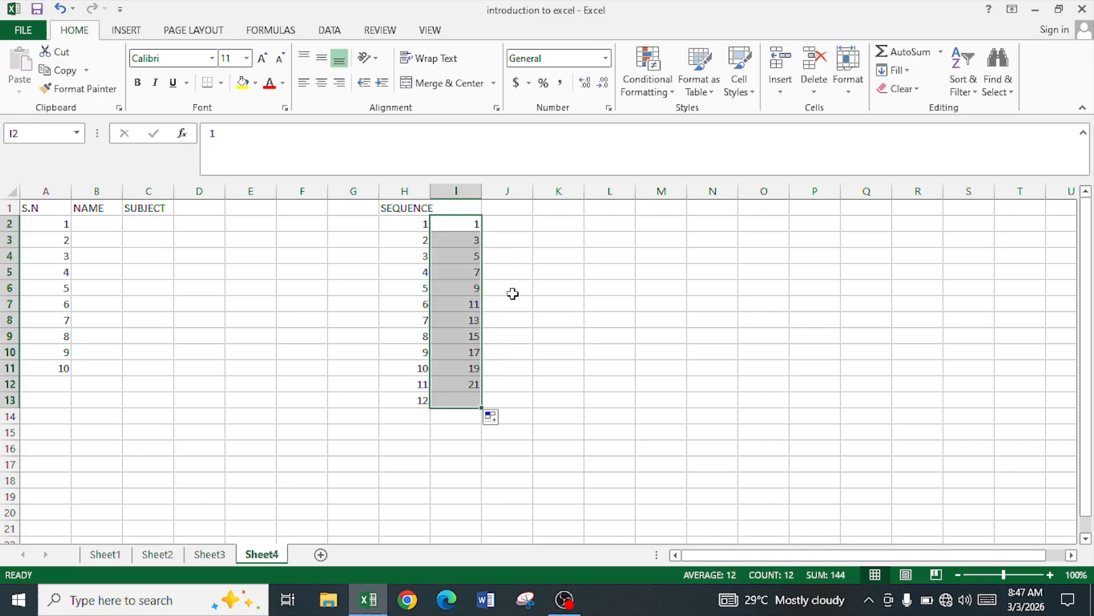
Step: Enter 2 and 4 in J2 and J3 and AutoFill the even-number series down to row 13
{"action": "left_click", "coordinate": [506, 224]}
{"action": "type", "text": "2"}
{"action": "key", "text": "Return"}
{"action": "type", "text": "4"}
{"action": "left_click", "coordinate": [506, 224]}
{"action": "left_click_drag", "start_coordinate": [506, 224], "coordinate": [530, 407]}
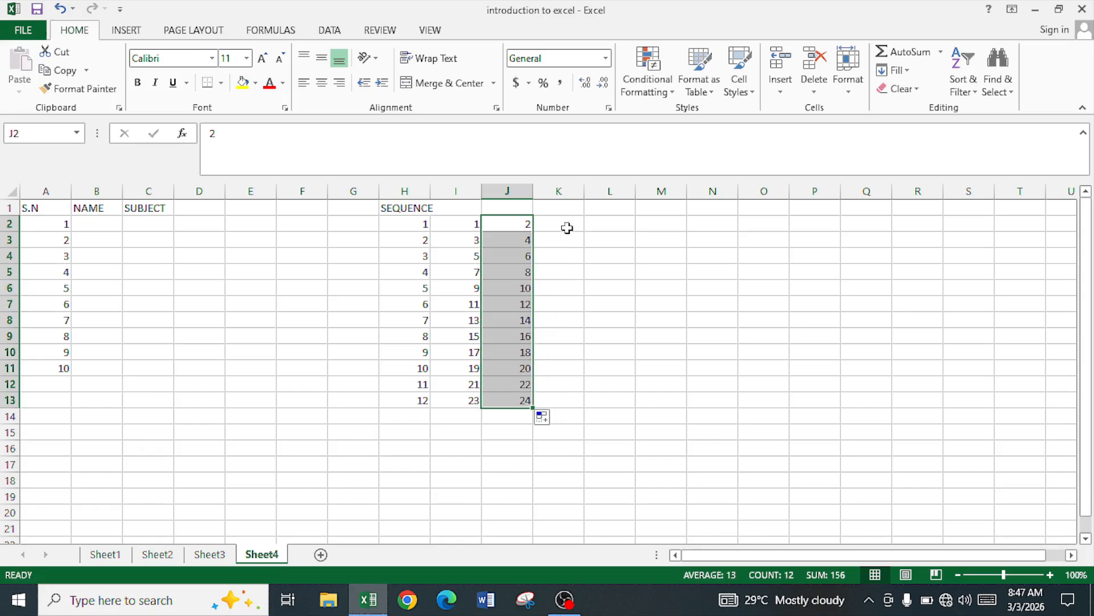
Step: Enter the code ICE001 in K2 and AutoFill the codes down to ICE012 in K13
{"action": "left_click", "coordinate": [567, 228]}
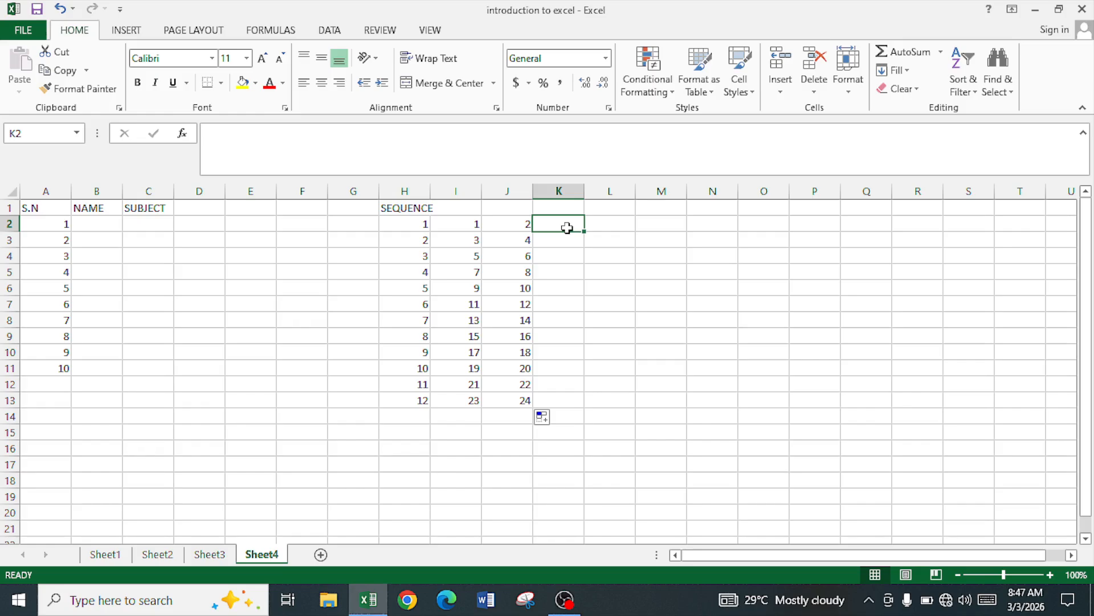
{"action": "type", "text": "ICE001"}
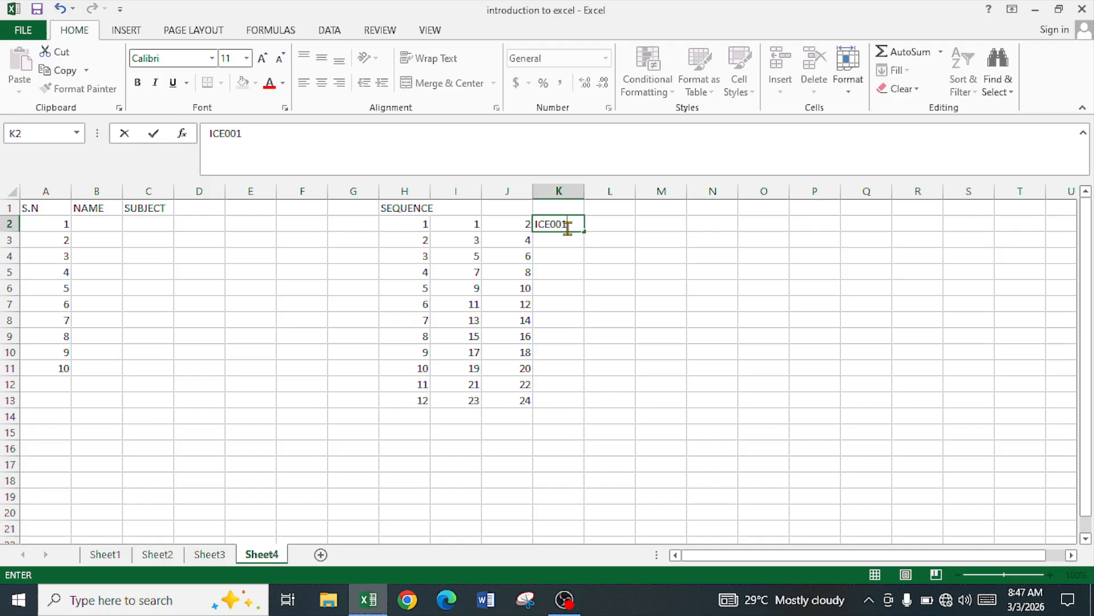
{"action": "left_click", "coordinate": [568, 226]}
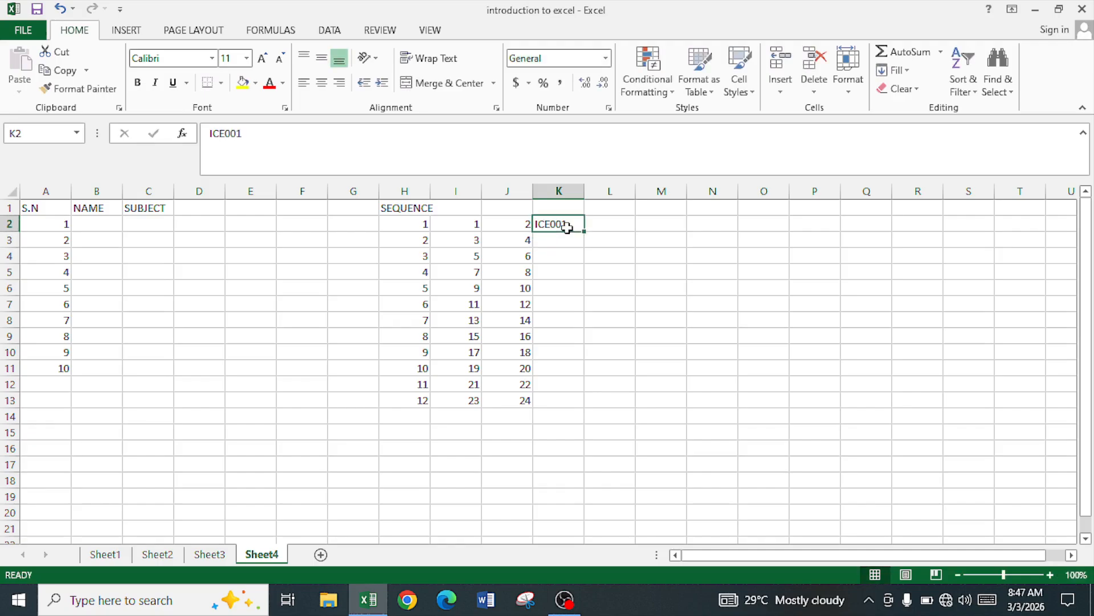
{"action": "left_click_drag", "start_coordinate": [584, 231], "coordinate": [587, 409]}
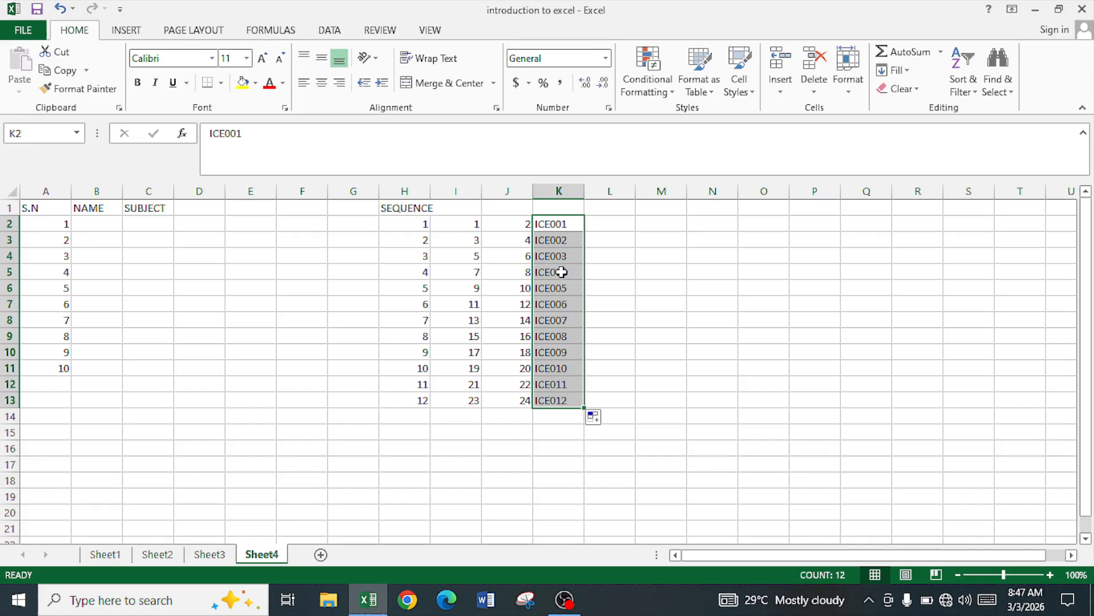
Step: Enter JAN in L2 and AutoFill the abbreviated month names down to DEC in L13
{"action": "key", "text": "Right"}
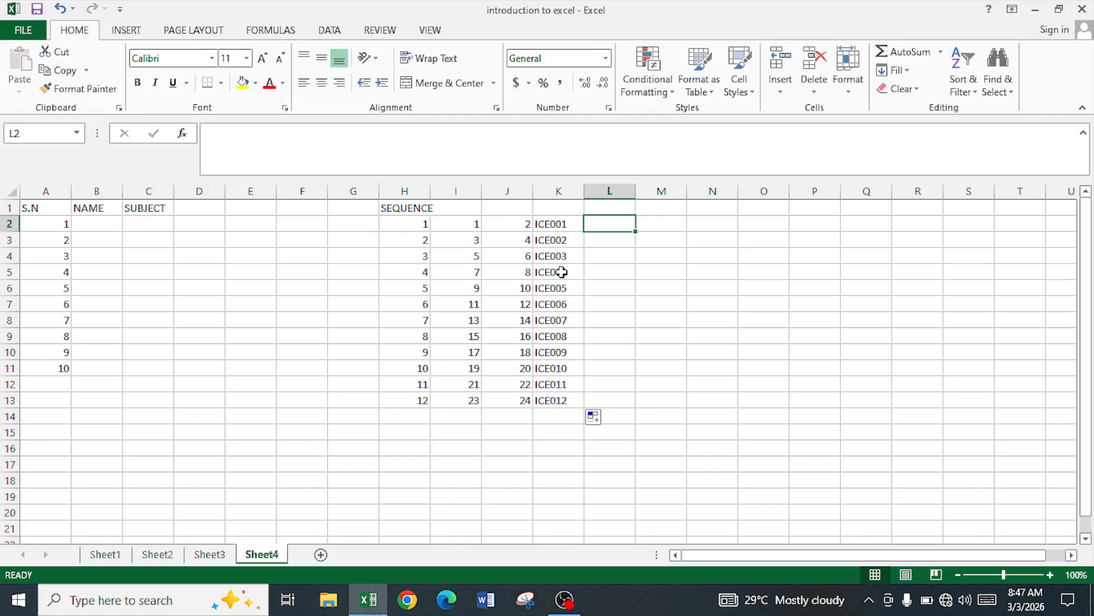
{"action": "type", "text": "JAN"}
{"action": "key", "text": "Return"}
{"action": "key", "text": "Up"}
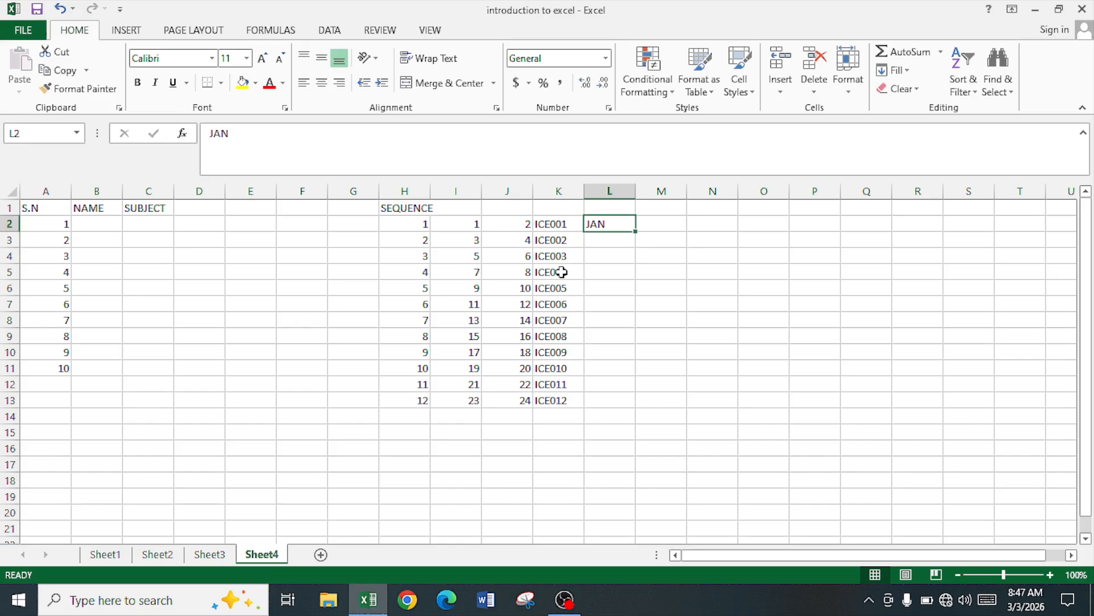
{"action": "left_click_drag", "start_coordinate": [635, 232], "coordinate": [623, 403]}
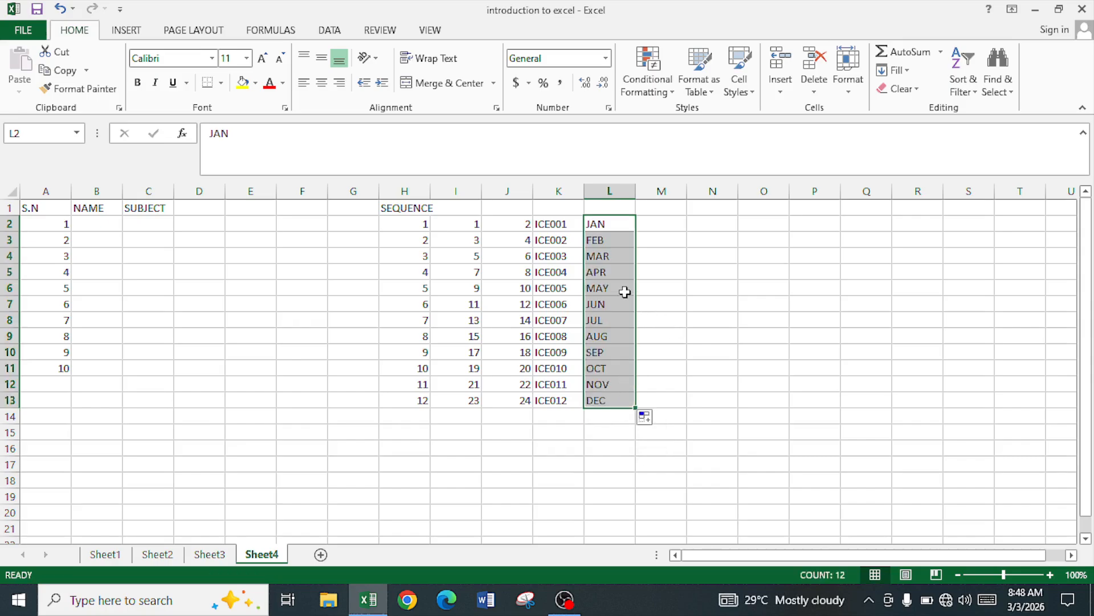
Step: Enter JANUARY in M2 and AutoFill the full month names down to DECEMBER in M13
{"action": "left_click", "coordinate": [657, 225]}
{"action": "type", "text": "j"}
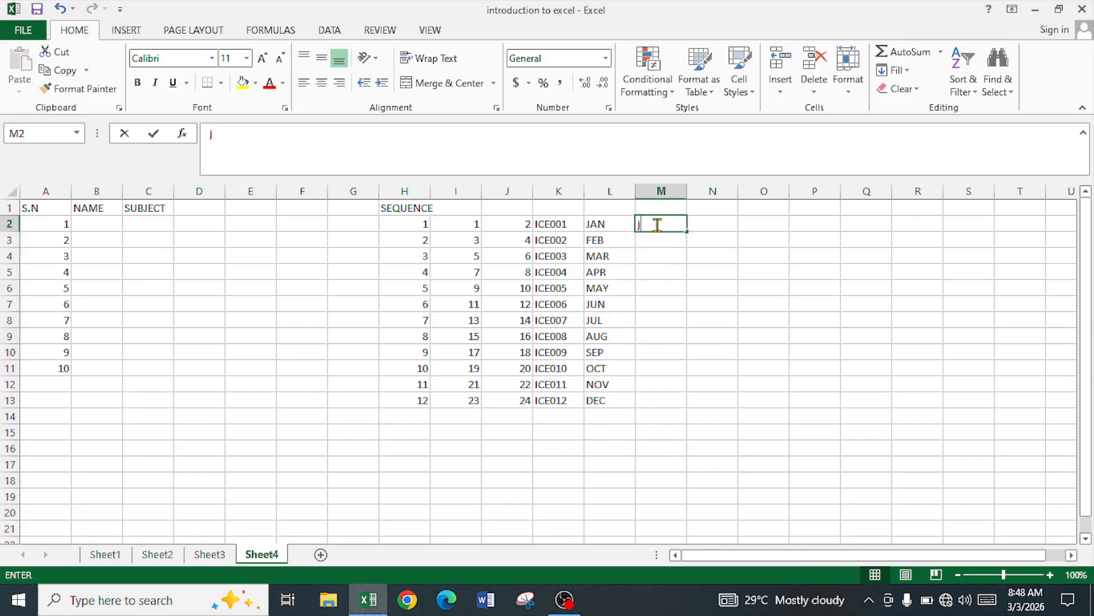
{"action": "type", "text": "NANUARY"}
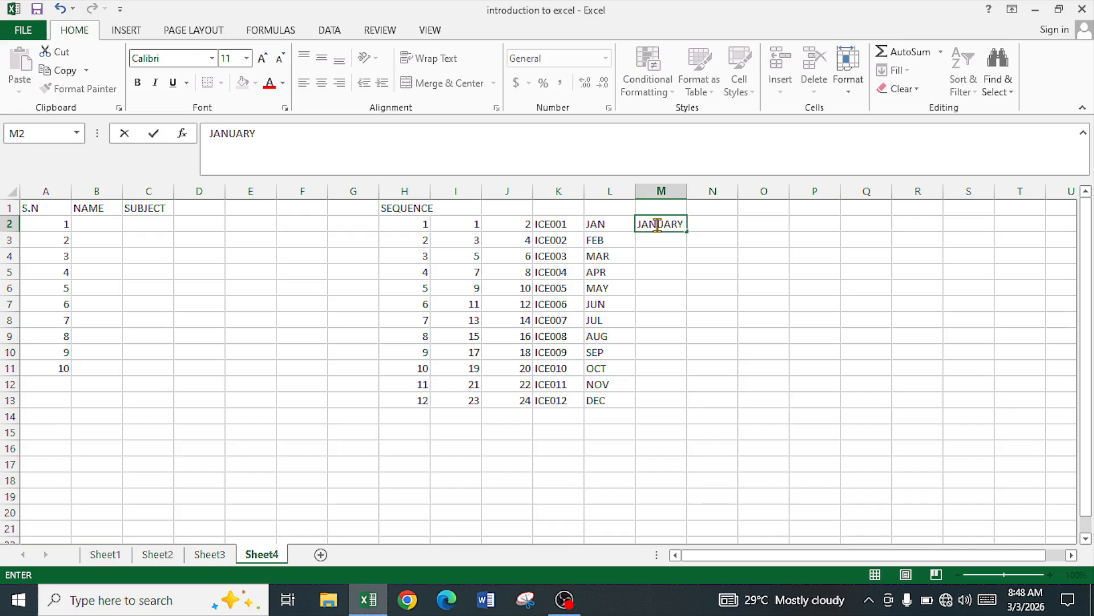
{"action": "key", "text": "Return"}
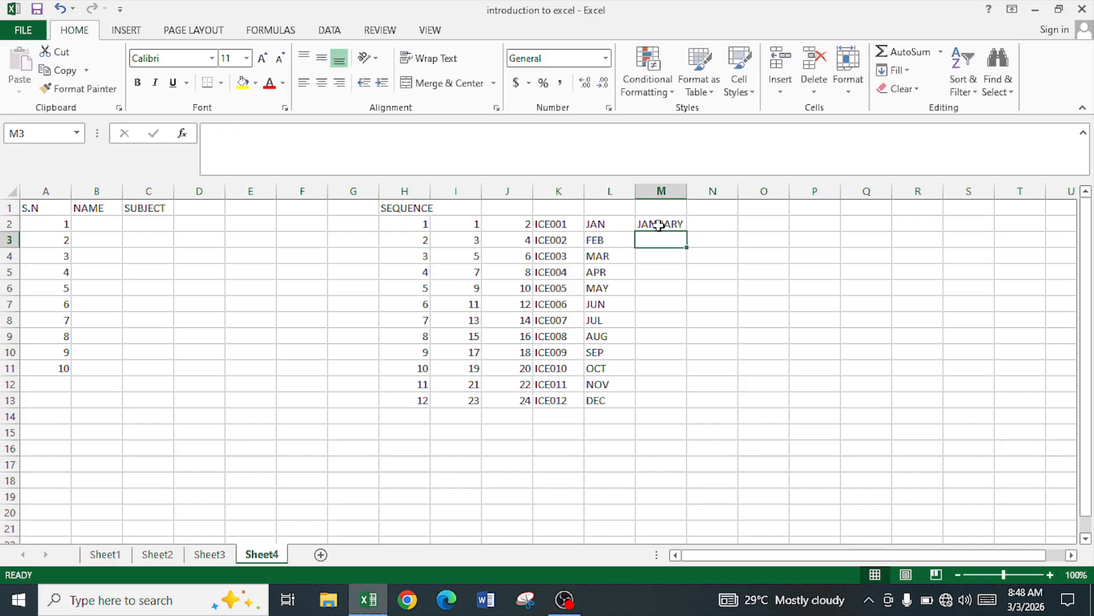
{"action": "left_click", "coordinate": [661, 223]}
{"action": "left_click_drag", "start_coordinate": [687, 235], "coordinate": [686, 402]}
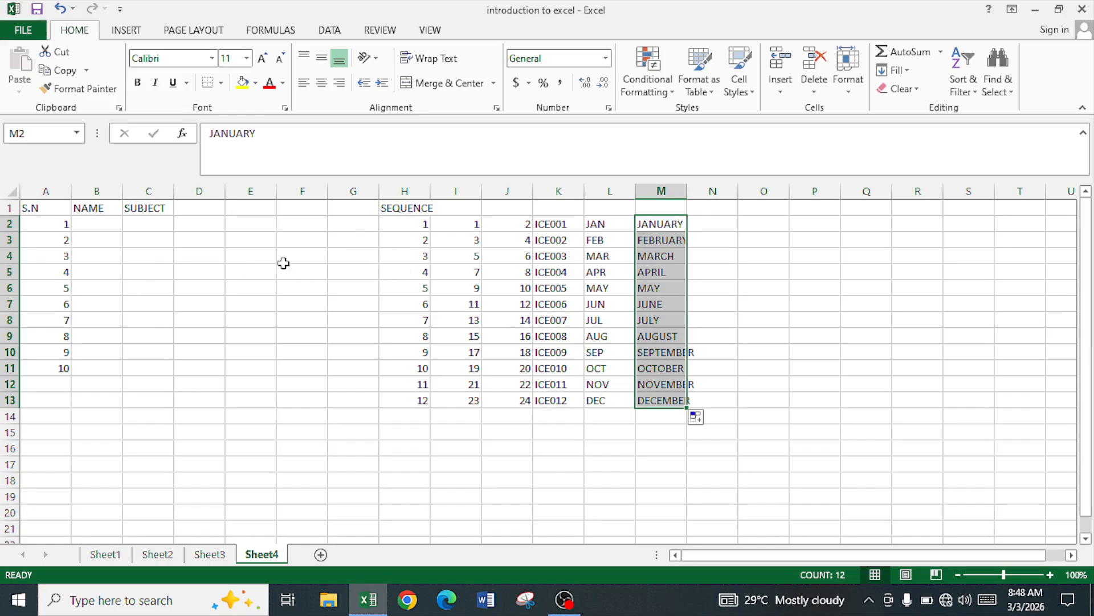
Step: Enter the subject names ENGLISH, MATH, SCIENCE and TECH in cells C2 to F2
{"action": "left_click", "coordinate": [97, 224]}
{"action": "left_click", "coordinate": [156, 222]}
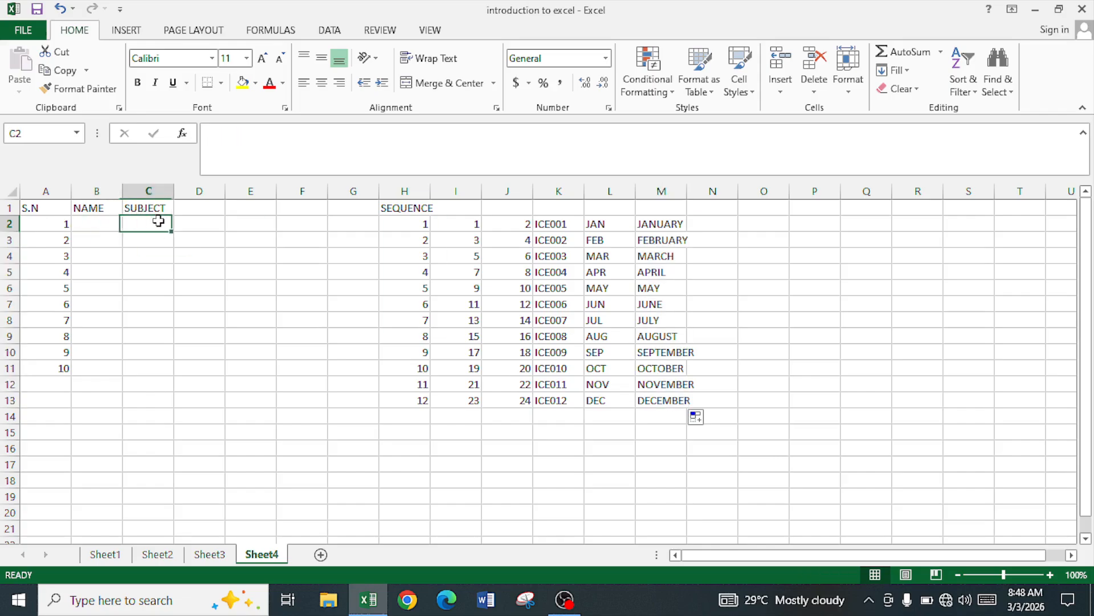
{"action": "type", "text": "ENGL"}
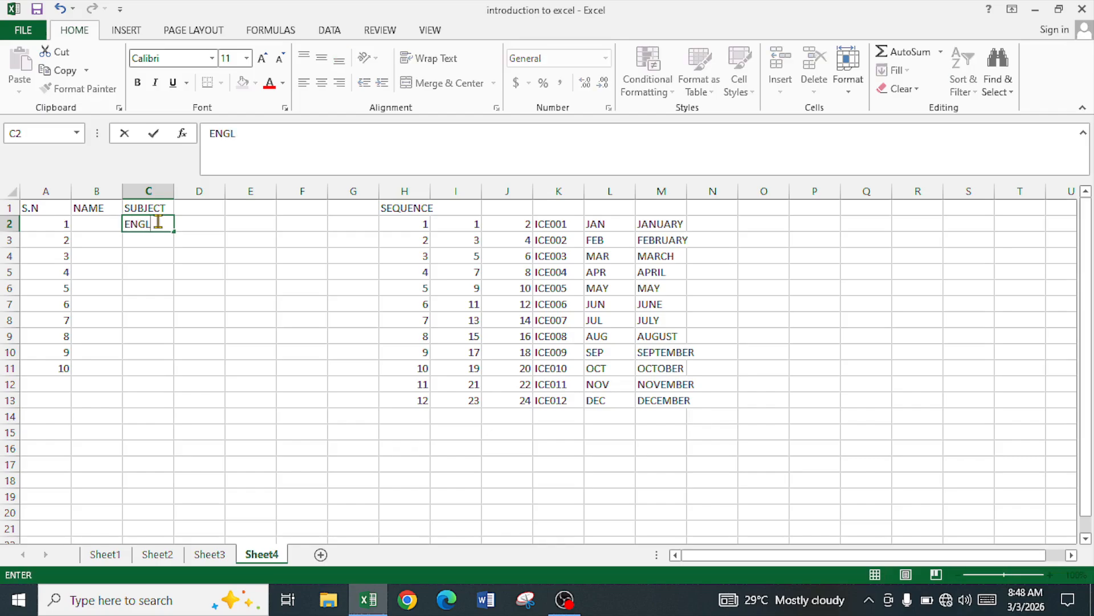
{"action": "type", "text": "ISH"}
{"action": "key", "text": "Tab"}
{"action": "type", "text": "MATH"}
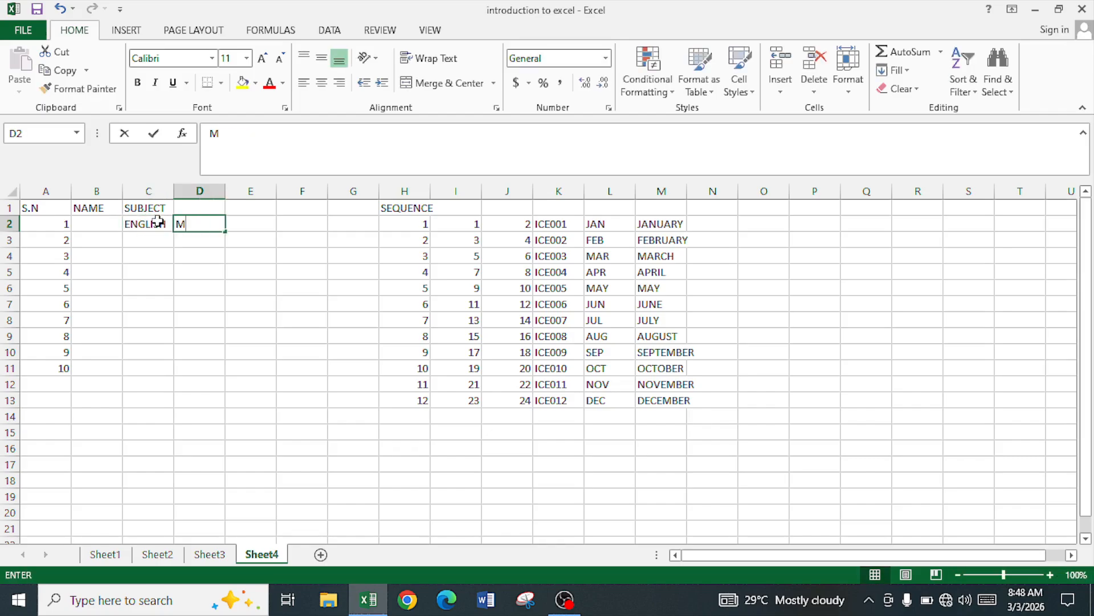
{"action": "key", "text": "Tab"}
{"action": "type", "text": "SC"}
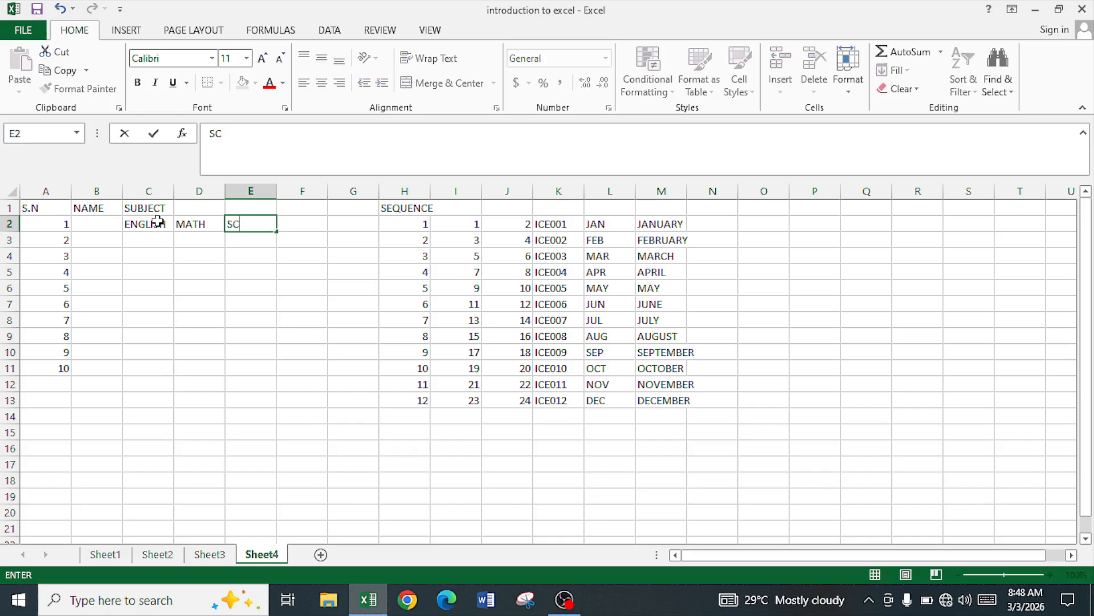
{"action": "type", "text": "IENCE"}
{"action": "key", "text": "Tab"}
{"action": "type", "text": "TEC"}
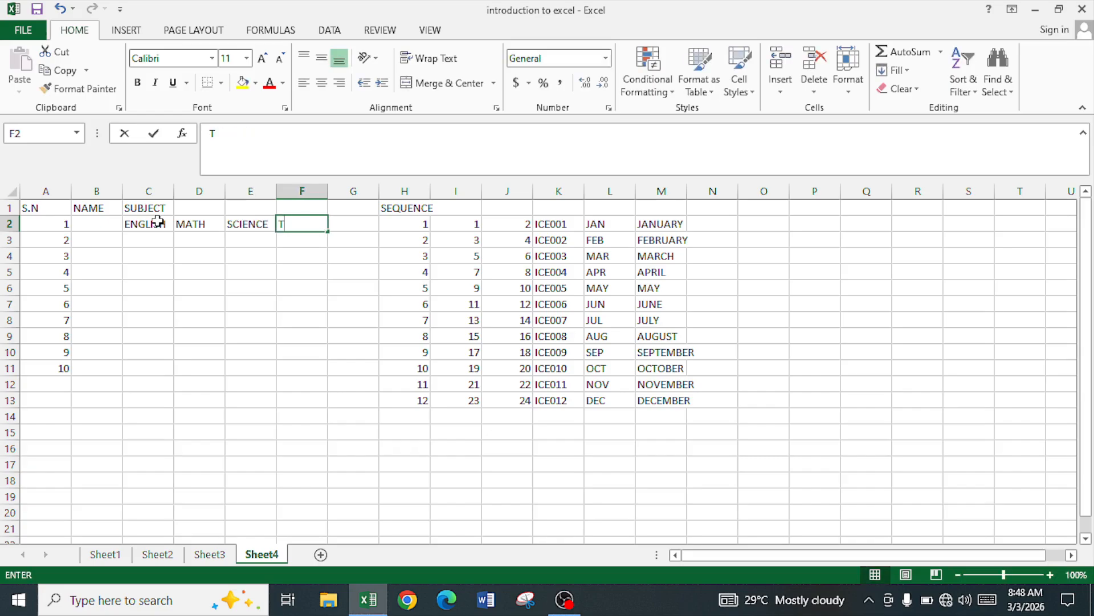
{"action": "key", "text": "Return"}
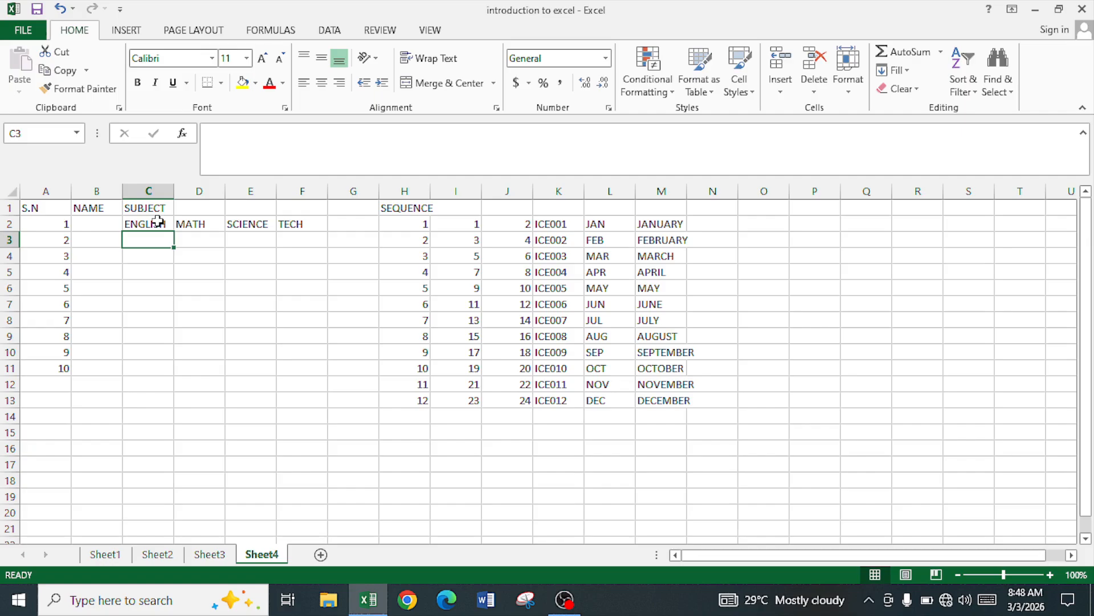
Step: Merge and center the SUBJECT heading across cells C1 to F1
{"action": "key", "text": "Up"}
{"action": "key", "text": "Up"}
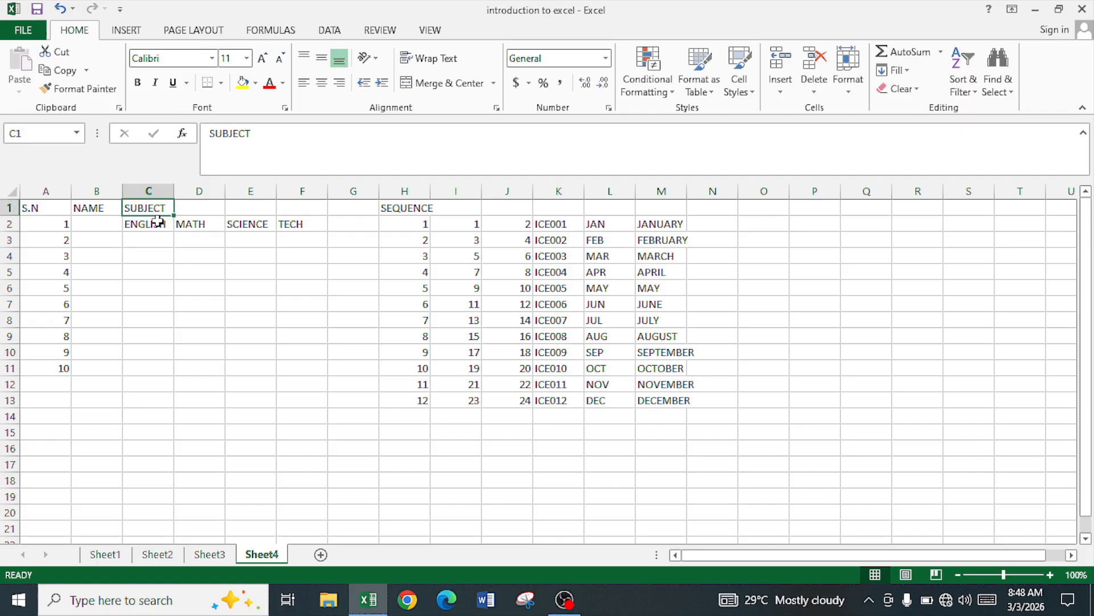
{"action": "key", "text": "shift+Right"}
{"action": "key", "text": "shift+Right"}
{"action": "key", "text": "shift+Right"}
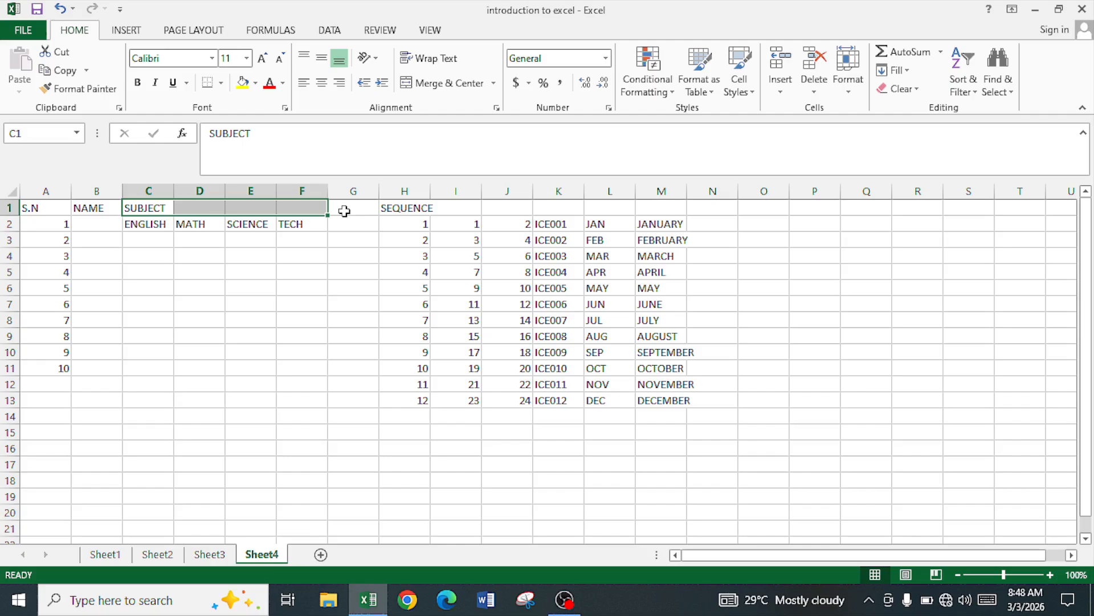
{"action": "left_click", "coordinate": [441, 84]}
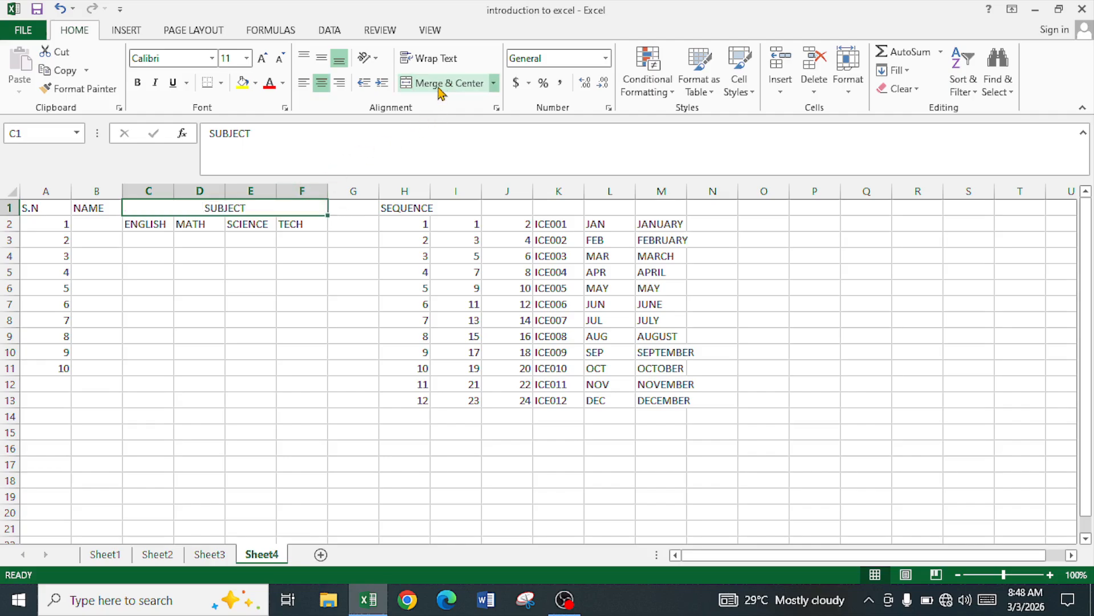
Step: Insert a blank cell at A2 with the existing cells shifted down, so the serial numbers start in A3
{"action": "left_click", "coordinate": [93, 223]}
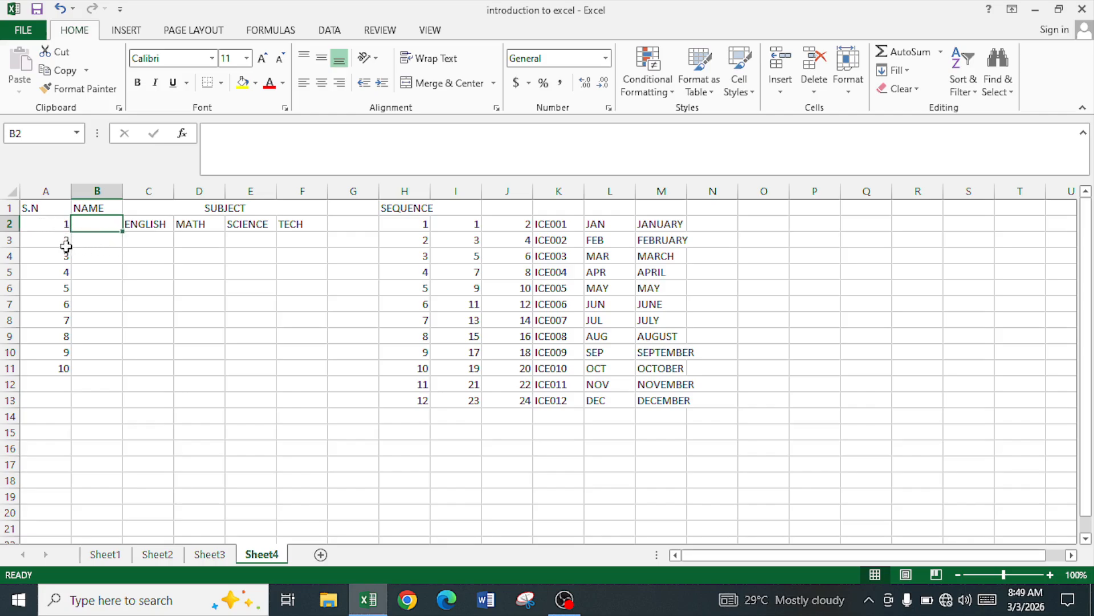
{"action": "left_click", "coordinate": [57, 224]}
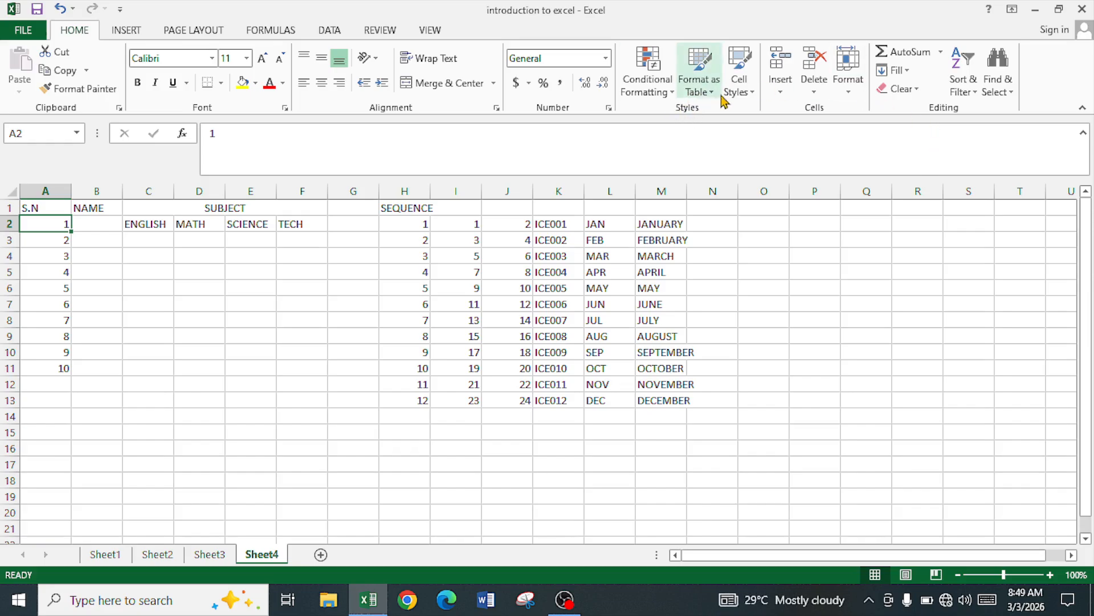
{"action": "left_click", "coordinate": [781, 91]}
{"action": "left_click", "coordinate": [795, 112]}
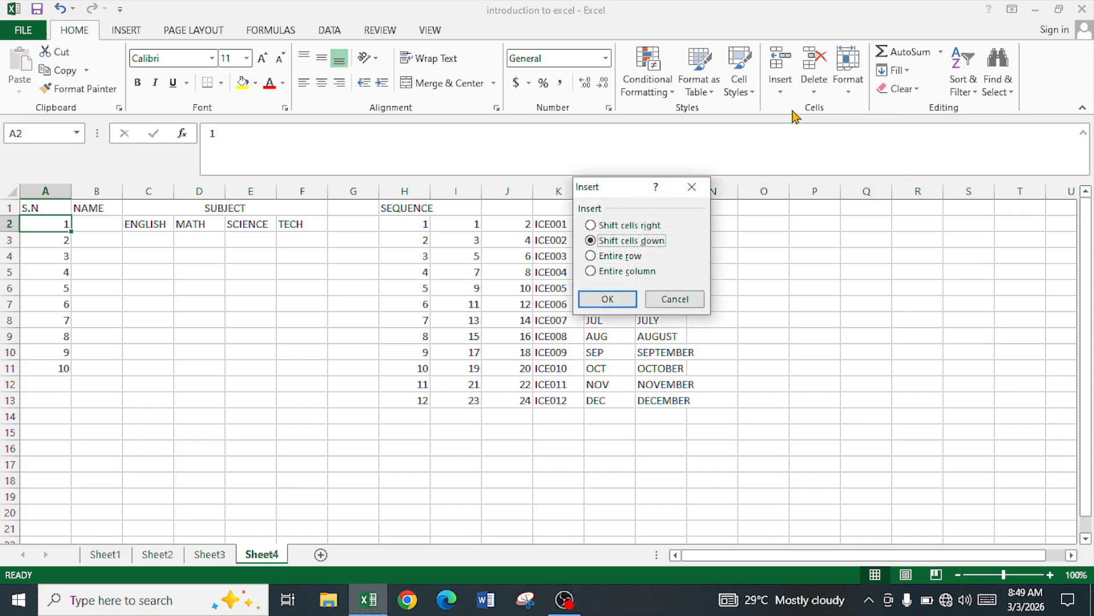
{"action": "left_click", "coordinate": [608, 300]}
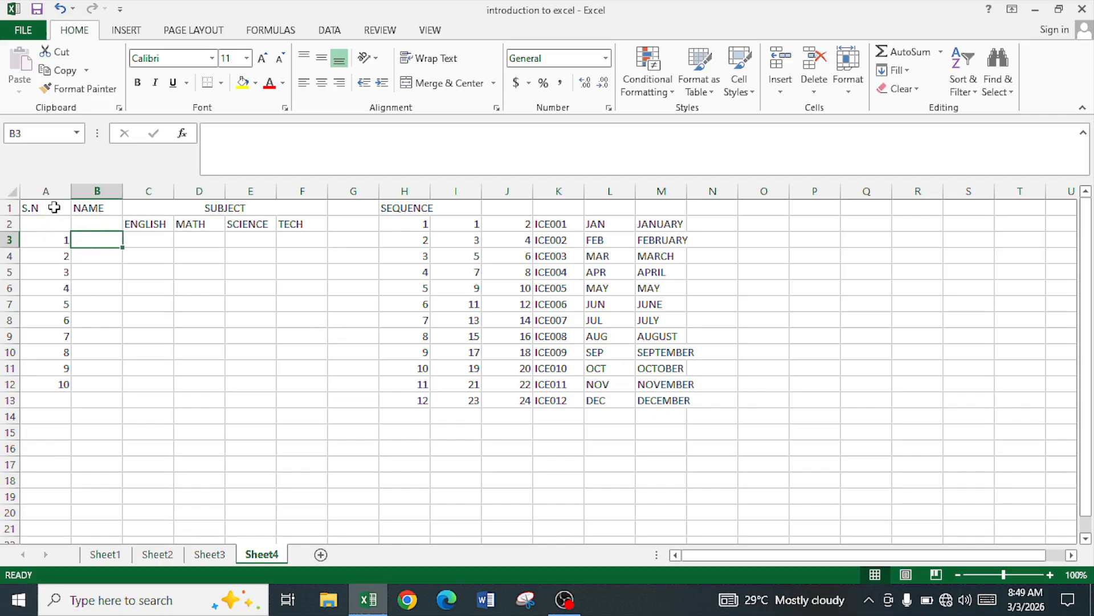
Step: Merge and center the S.N heading over A1:A2 and the NAME heading over B1:B2
{"action": "left_click_drag", "start_coordinate": [53, 207], "coordinate": [55, 222]}
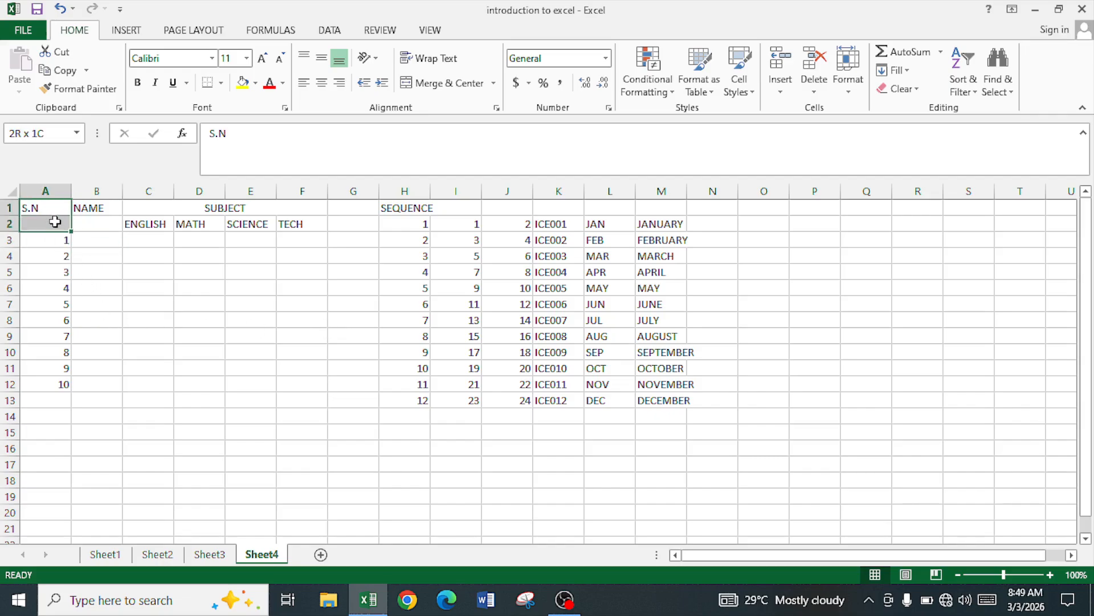
{"action": "left_click", "coordinate": [442, 86]}
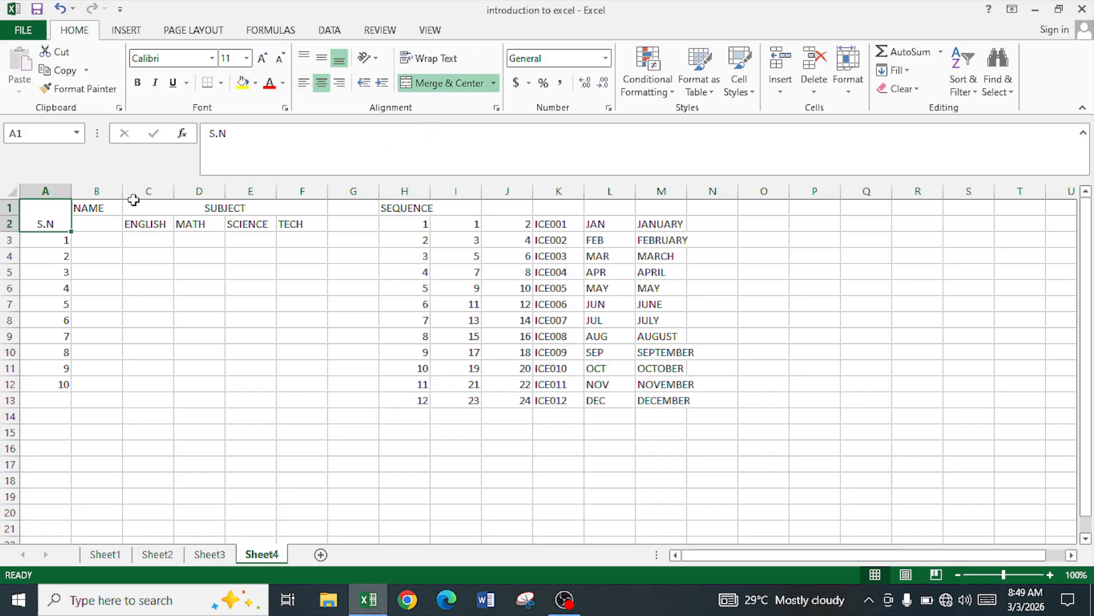
{"action": "left_click_drag", "start_coordinate": [105, 202], "coordinate": [97, 224]}
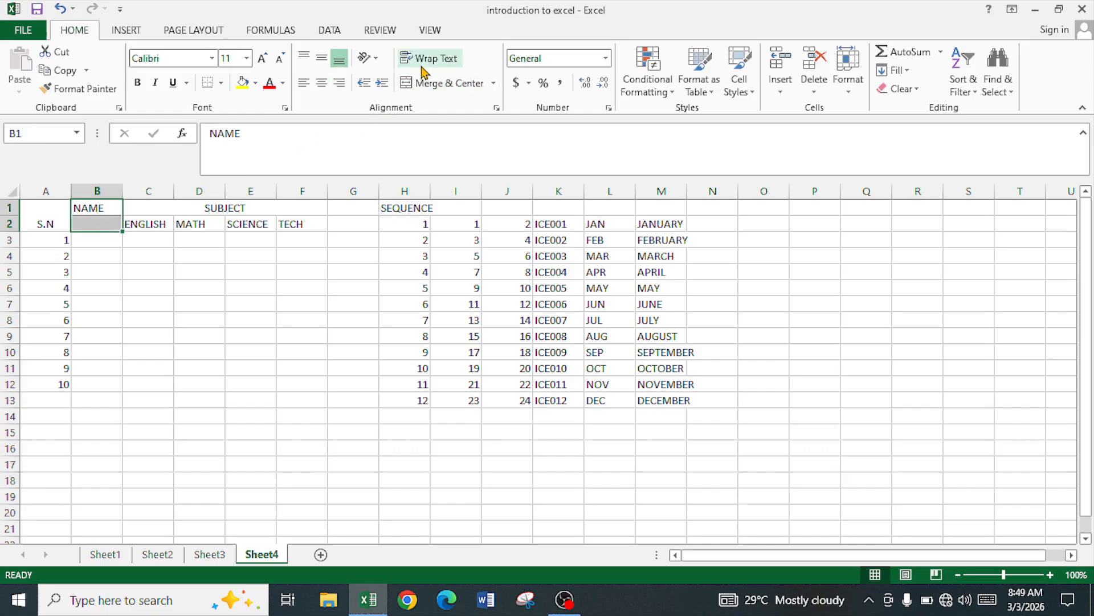
{"action": "left_click", "coordinate": [430, 91]}
Step: Apply borders to all cells of the student table in A1:F12
{"action": "left_click_drag", "start_coordinate": [44, 215], "coordinate": [256, 383]}
{"action": "left_click", "coordinate": [221, 83]}
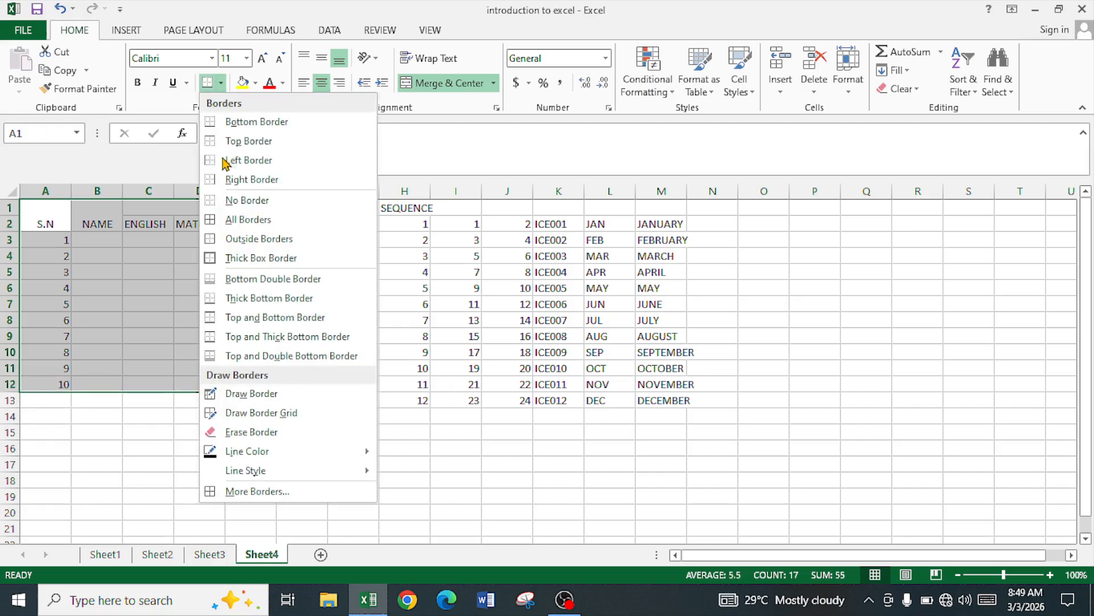
{"action": "left_click", "coordinate": [101, 238]}
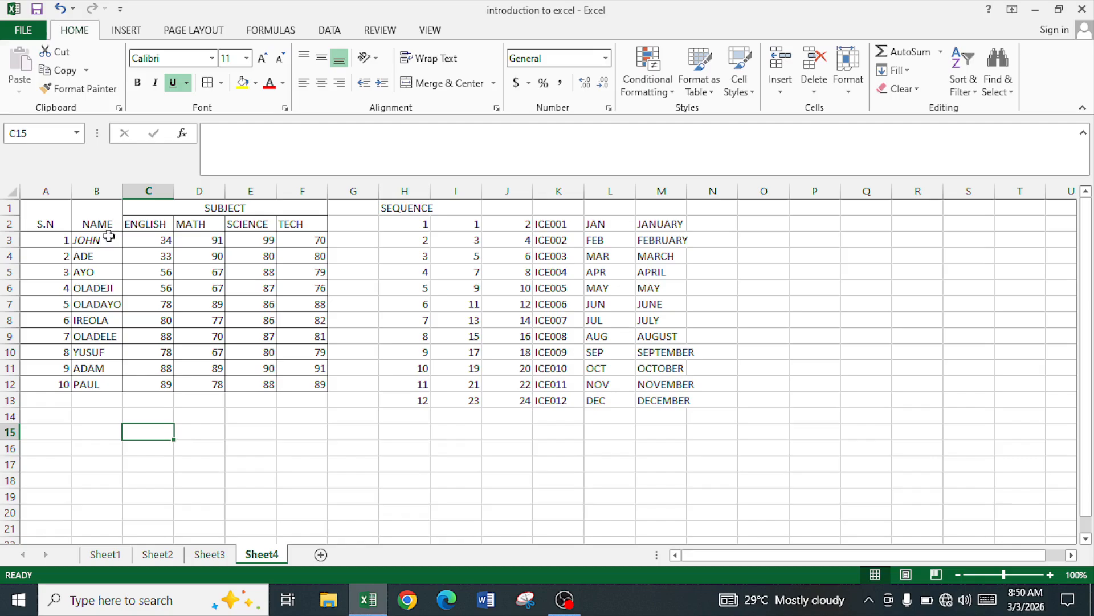
Step: Set up a Greater Than highlight rule with a threshold of 90 for the student data in A3:F12
{"action": "left_click_drag", "start_coordinate": [39, 240], "coordinate": [315, 383]}
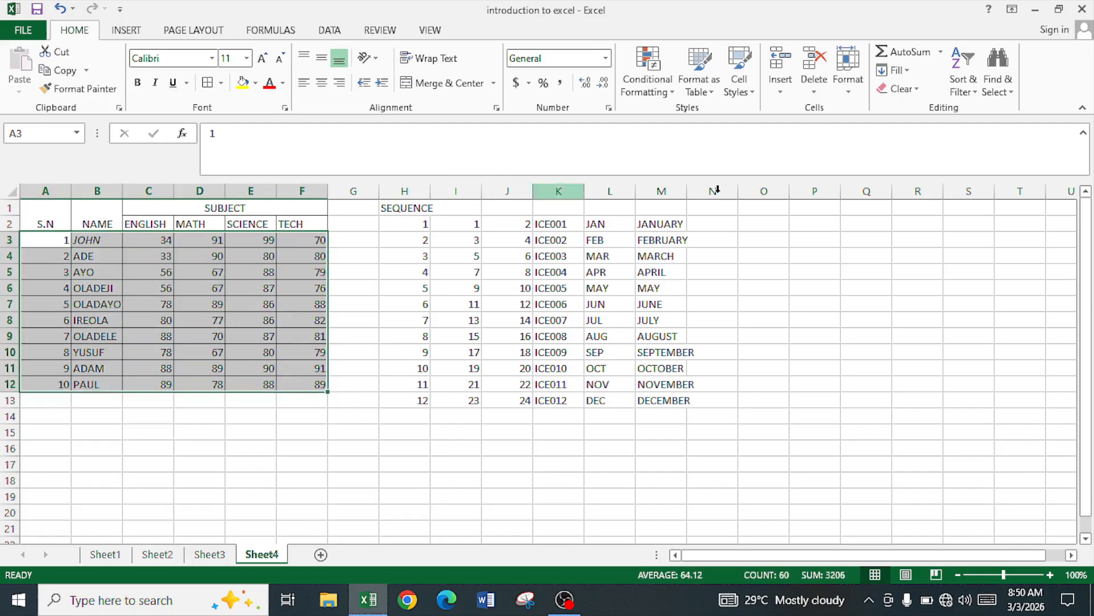
{"action": "left_click", "coordinate": [672, 98]}
{"action": "mouse_move", "coordinate": [694, 127]}
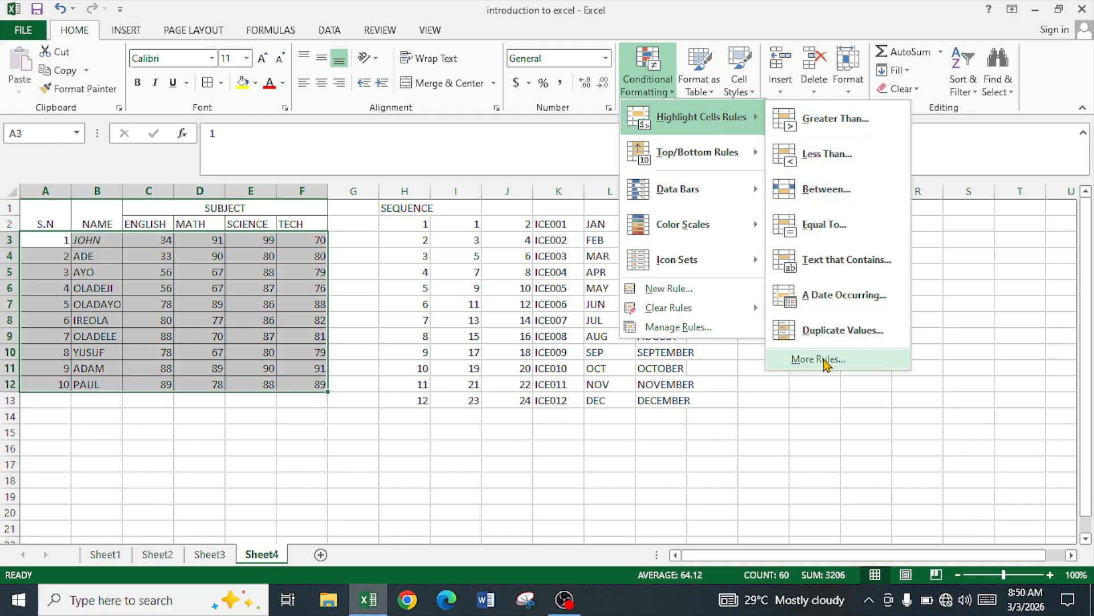
{"action": "left_click", "coordinate": [827, 141]}
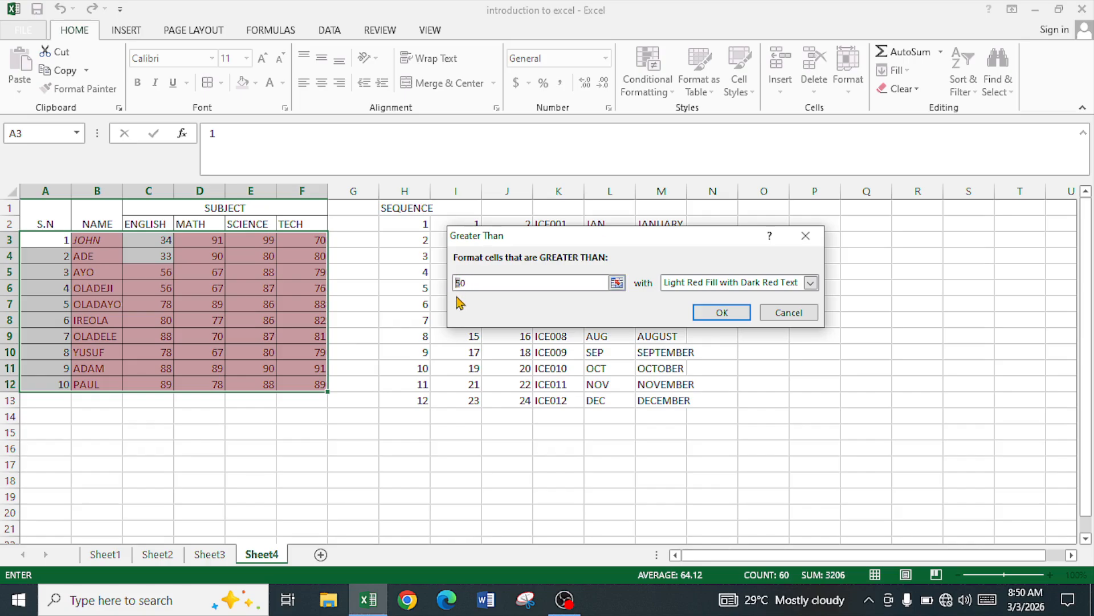
{"action": "type", "text": "3"}
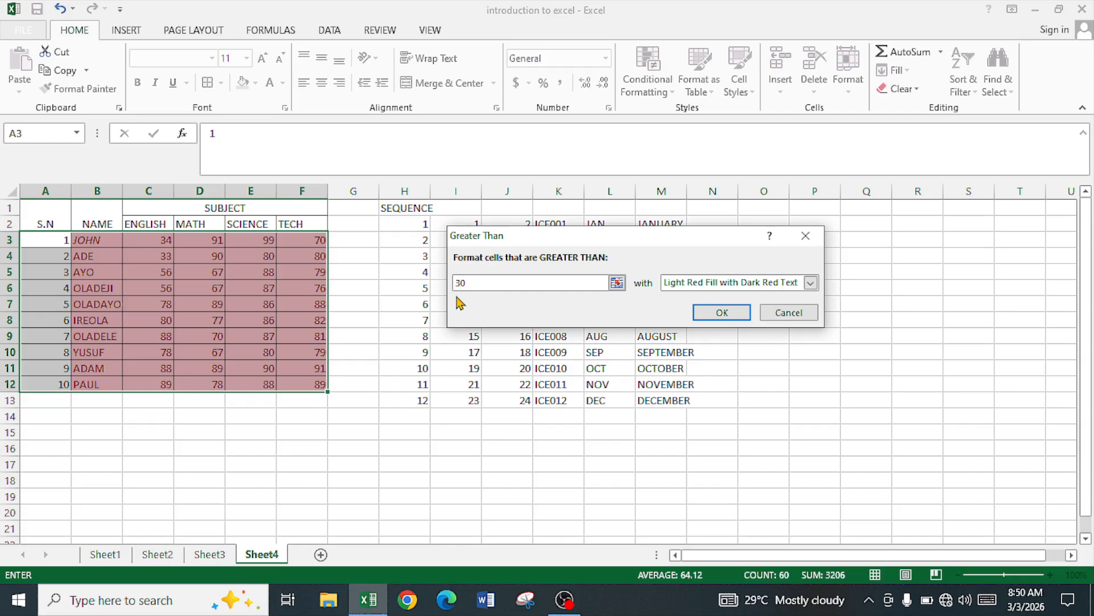
{"action": "key", "text": "BackSpace"}
{"action": "type", "text": "9"}
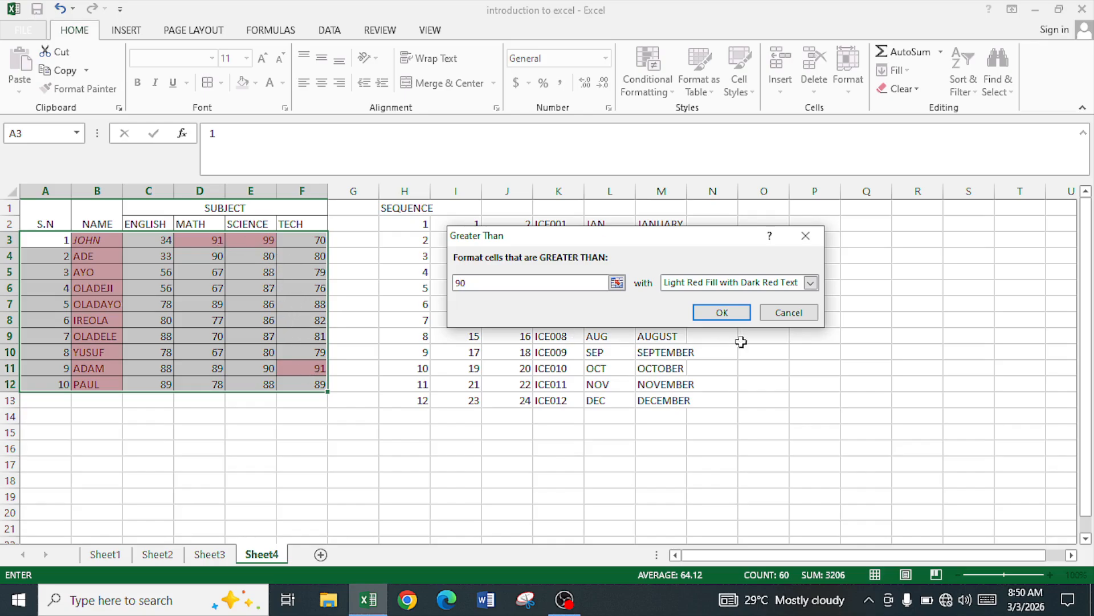
Step: Try Green Fill with Dark Green Text and Red Text as the format of the Greater Than rule
{"action": "left_click", "coordinate": [810, 283]}
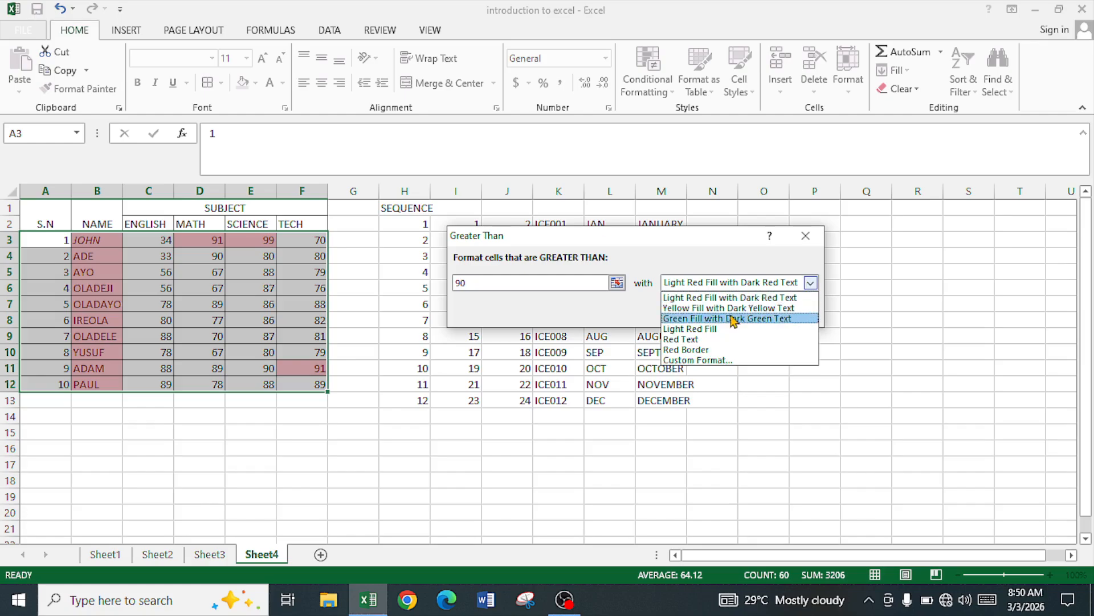
{"action": "left_click", "coordinate": [692, 319]}
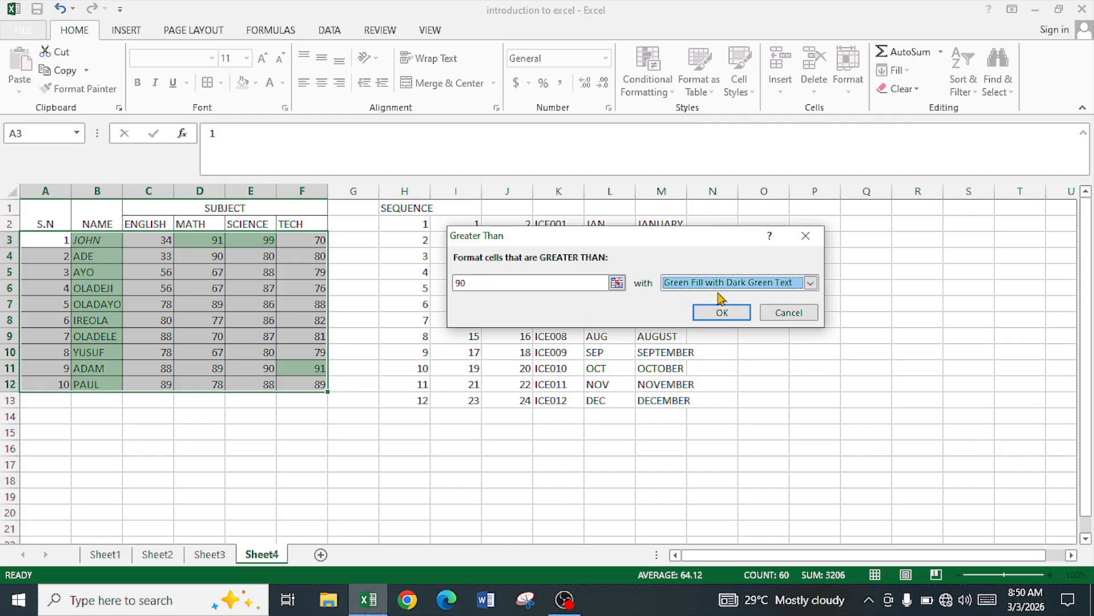
{"action": "left_click", "coordinate": [742, 283]}
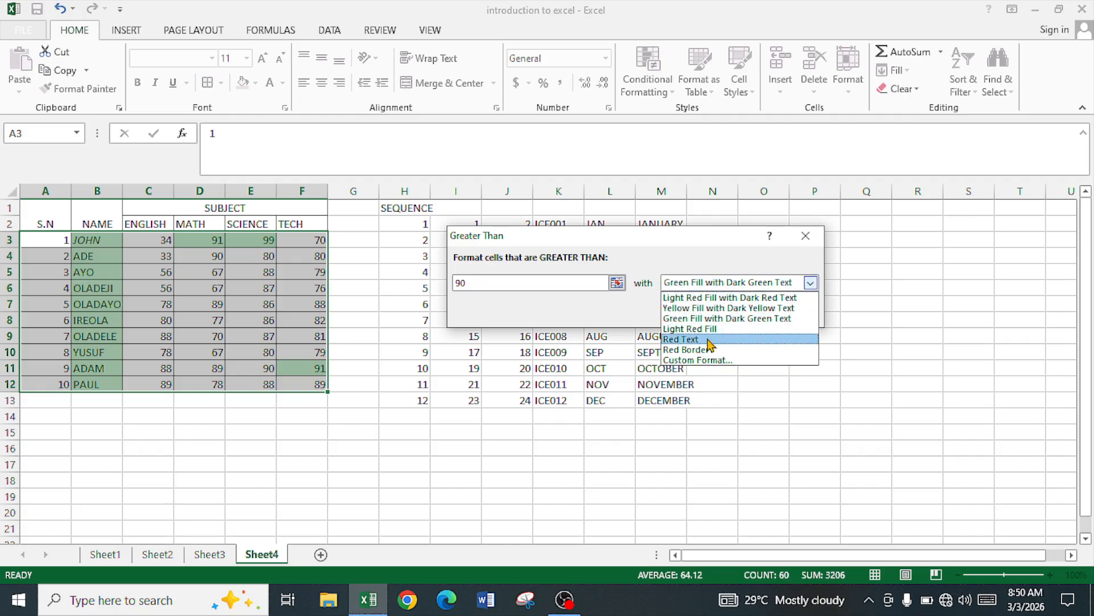
{"action": "left_click", "coordinate": [713, 340]}
Step: Give the Greater Than rule a custom format with double underline and bold font, and apply the rule
{"action": "left_click", "coordinate": [763, 287]}
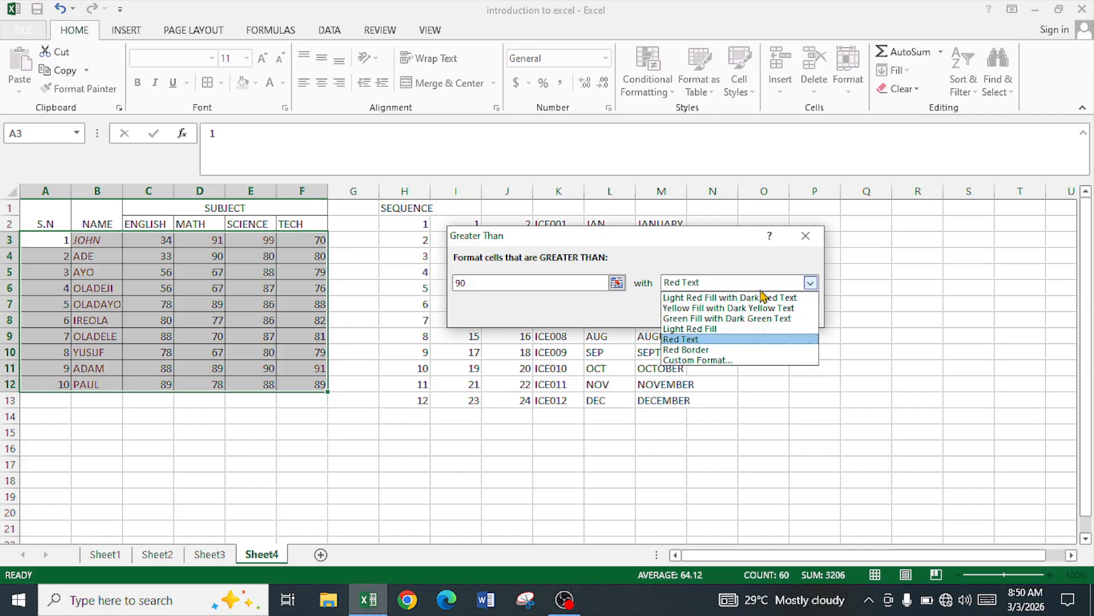
{"action": "left_click", "coordinate": [711, 365]}
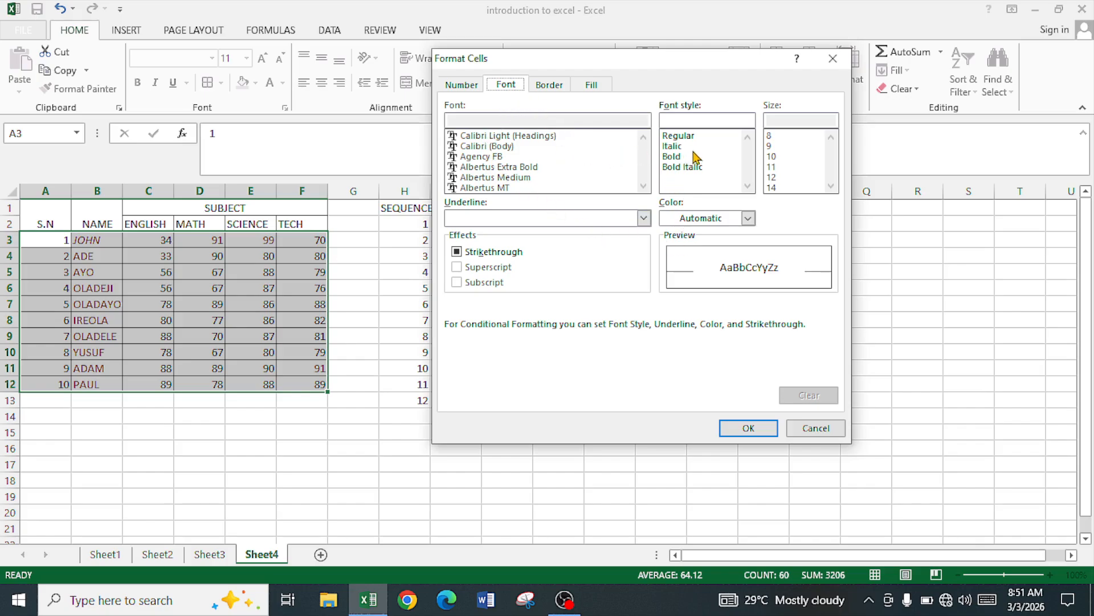
{"action": "left_click", "coordinate": [643, 218]}
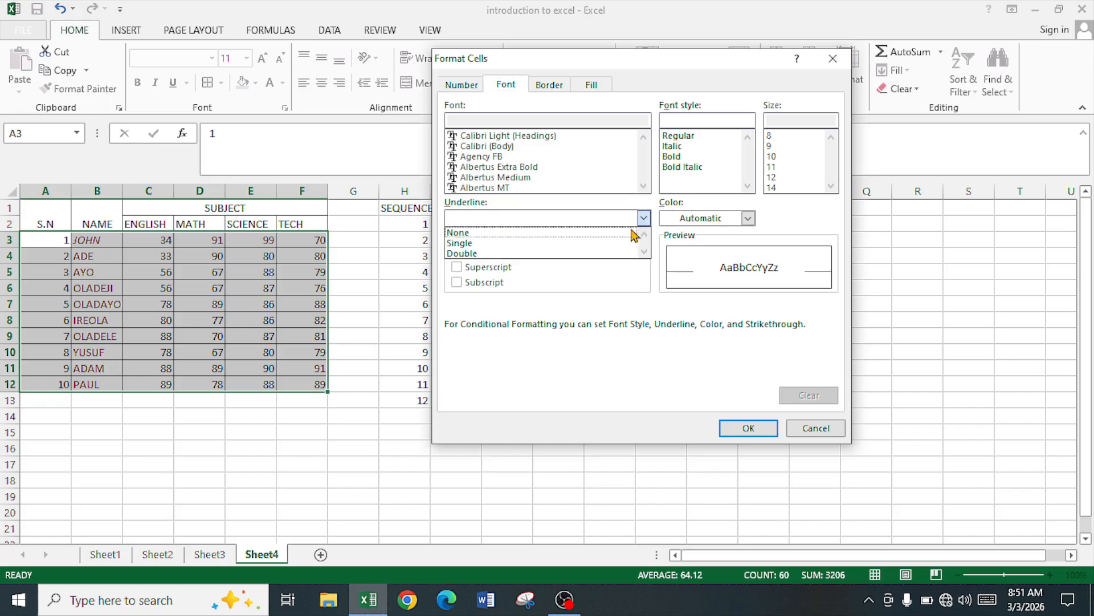
{"action": "left_click", "coordinate": [480, 255]}
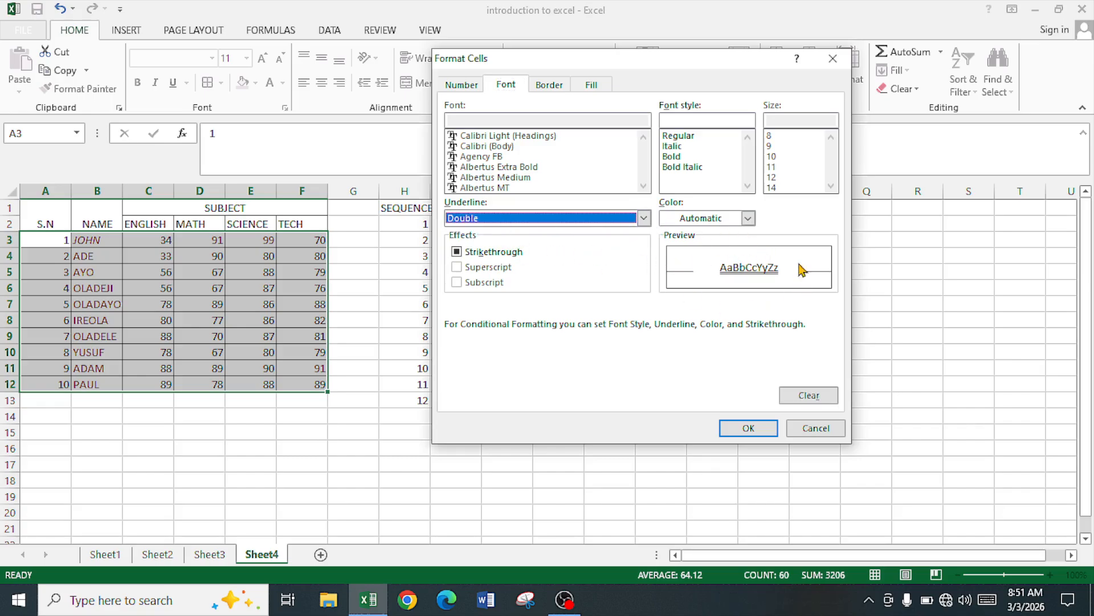
{"action": "left_click", "coordinate": [672, 156]}
{"action": "left_click", "coordinate": [751, 427]}
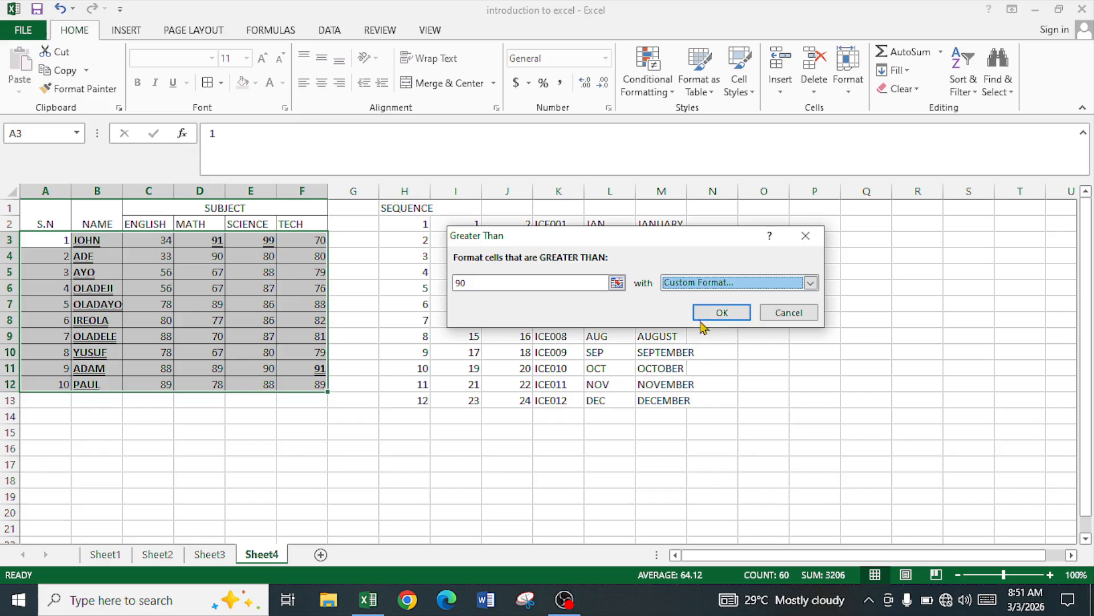
{"action": "left_click", "coordinate": [726, 314]}
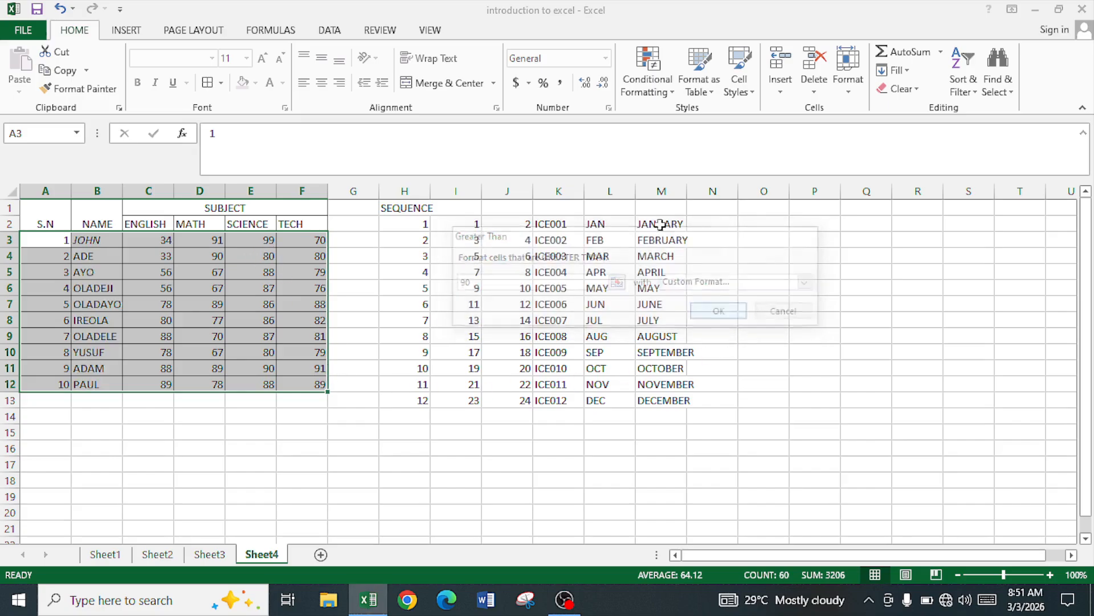
Step: Highlight the top 10 items in A3:F12 with Light Red Fill with Dark Red Text
{"action": "left_click", "coordinate": [660, 100]}
{"action": "mouse_move", "coordinate": [735, 152]}
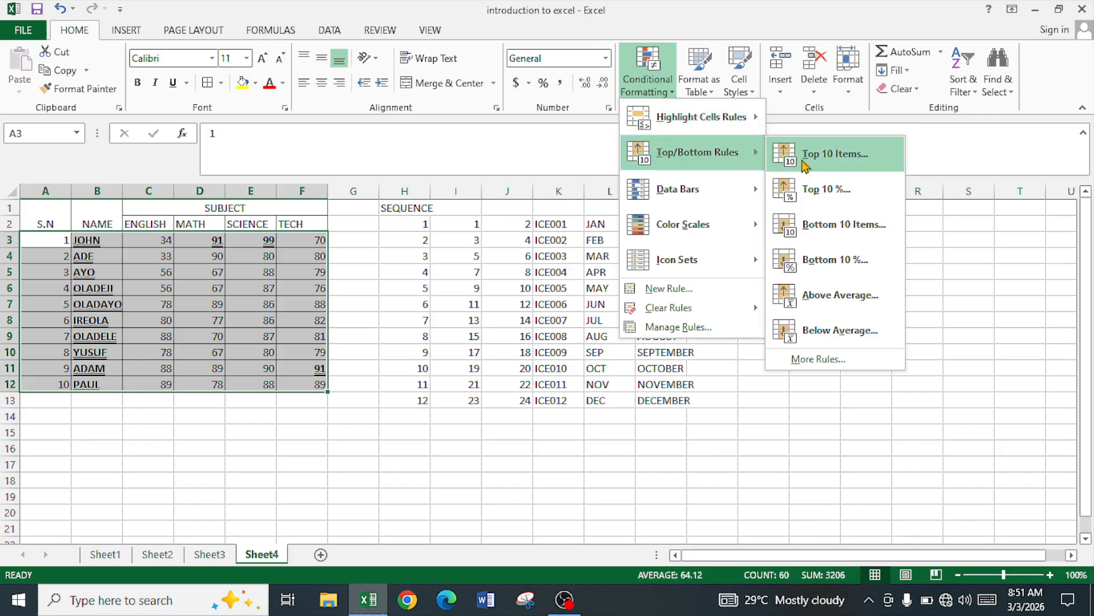
{"action": "left_click", "coordinate": [844, 164]}
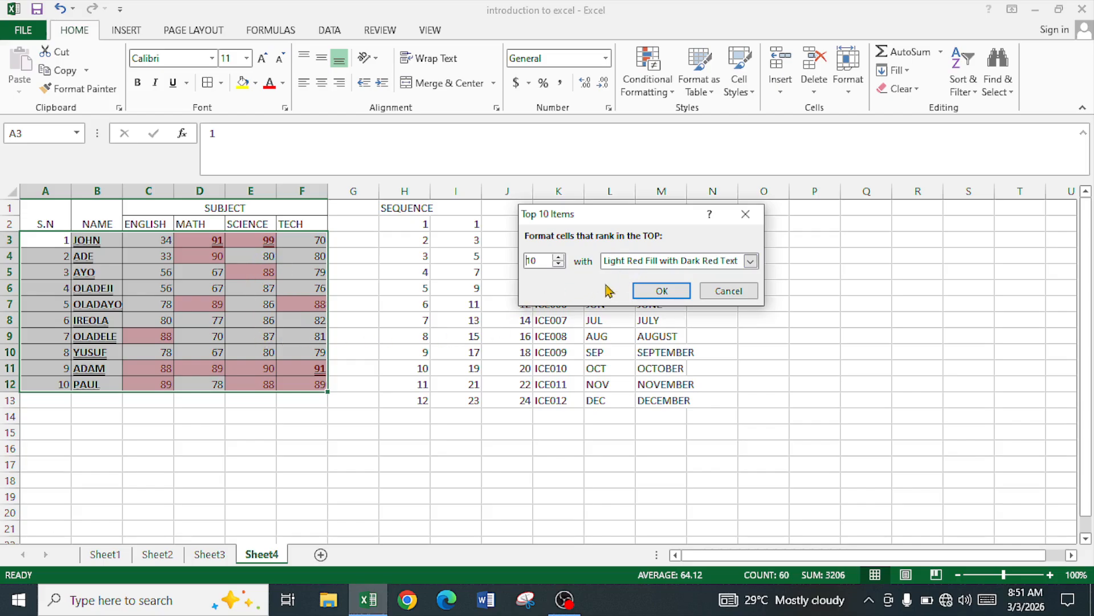
{"action": "left_click", "coordinate": [660, 291]}
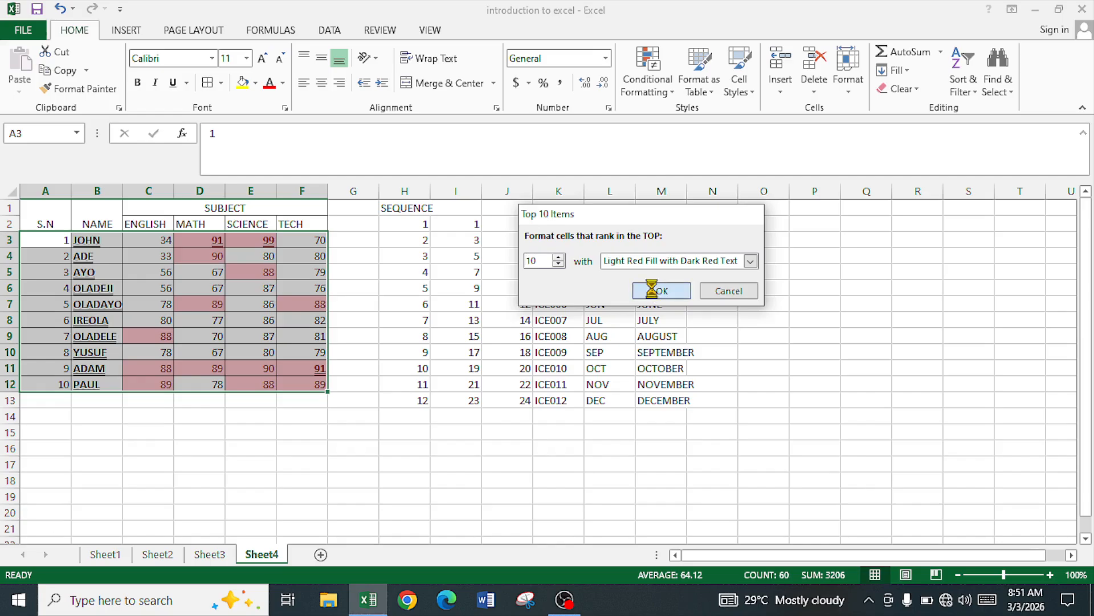
Step: Start a new conditional formatting rule for A3:F12 that formats all cells based on their values with a 3-Color Scale
{"action": "left_click", "coordinate": [667, 94]}
{"action": "mouse_move", "coordinate": [747, 191]}
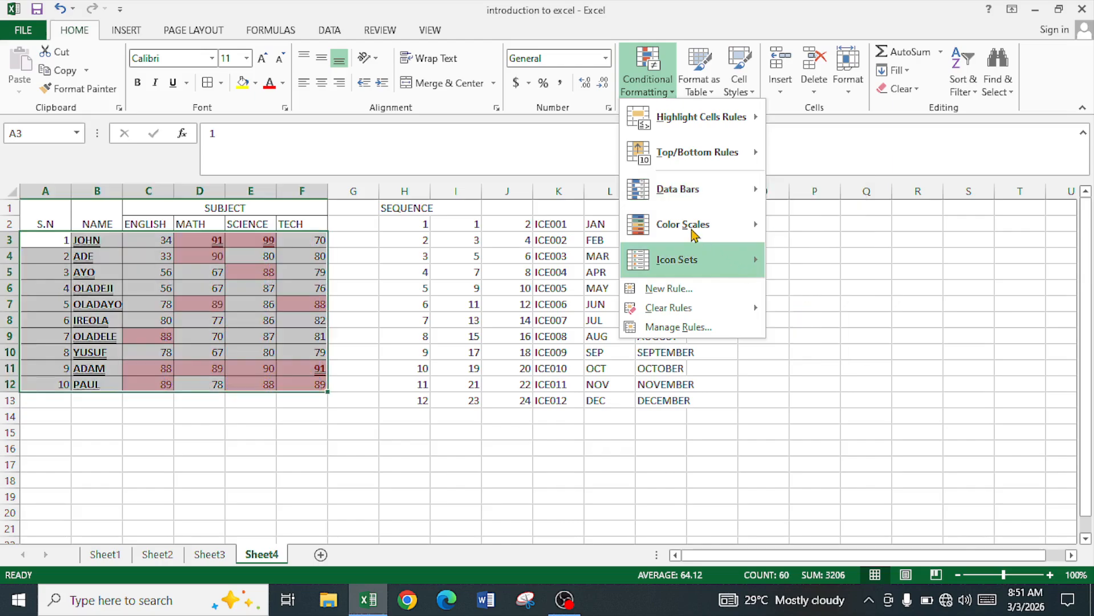
{"action": "mouse_move", "coordinate": [702, 225]}
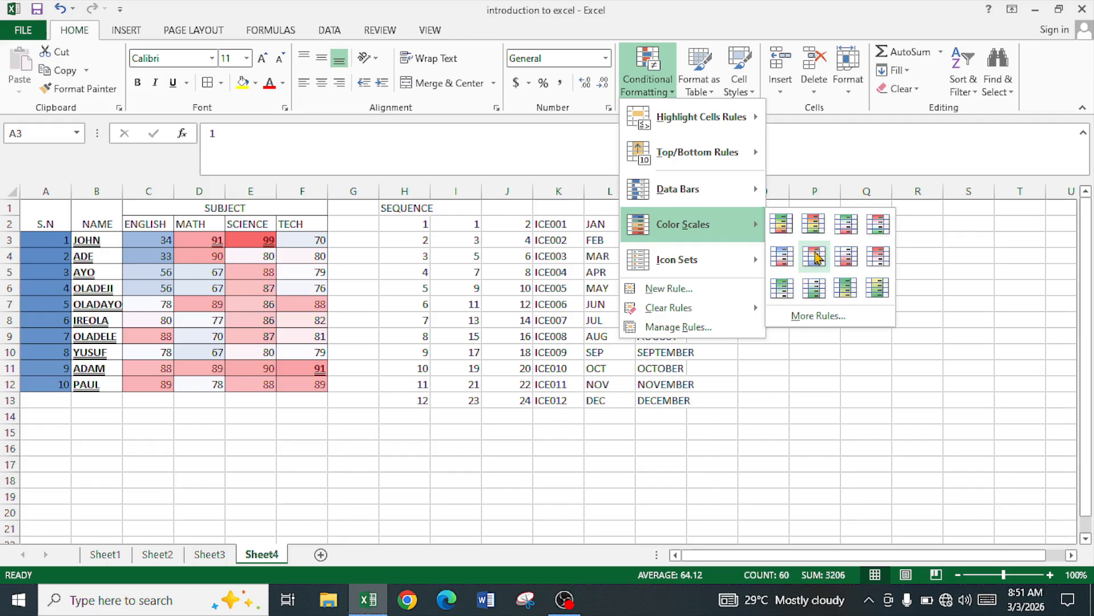
{"action": "mouse_move", "coordinate": [732, 264]}
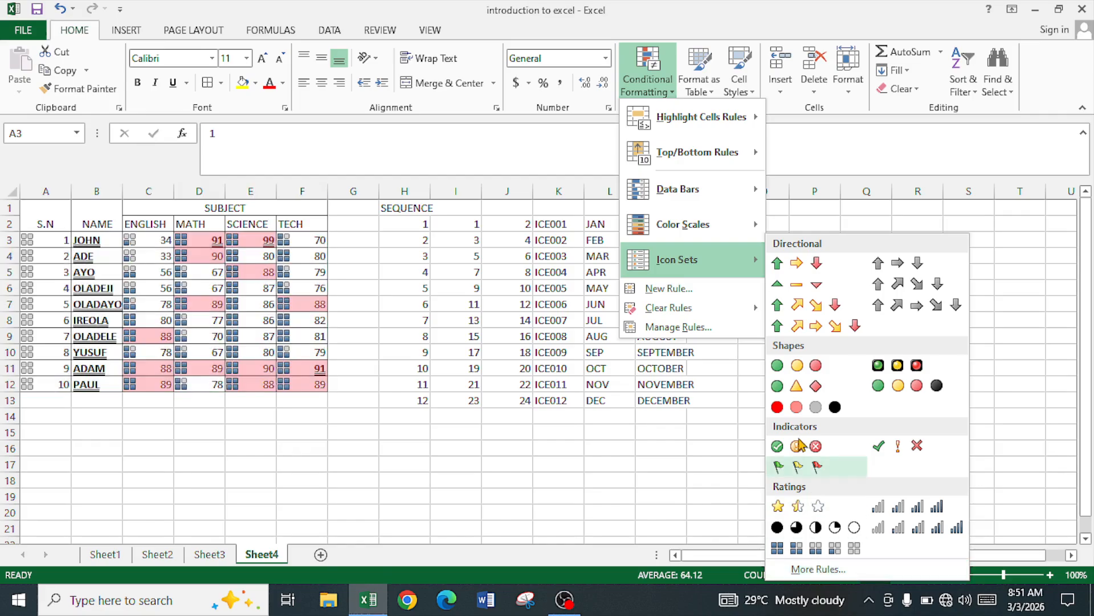
{"action": "left_click", "coordinate": [660, 298]}
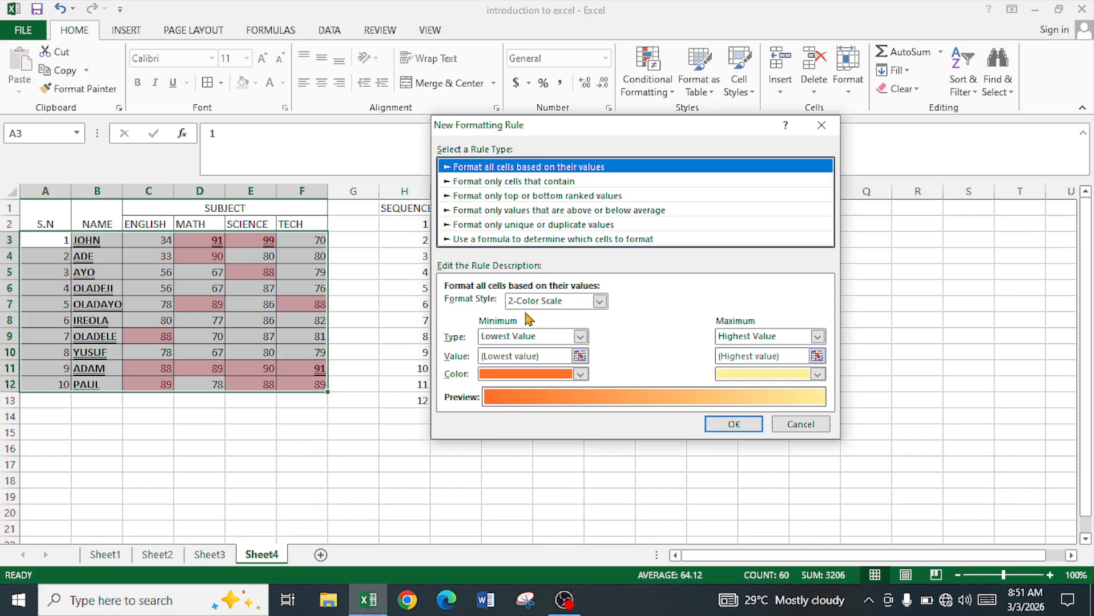
{"action": "left_click", "coordinate": [599, 301]}
{"action": "left_click", "coordinate": [554, 328]}
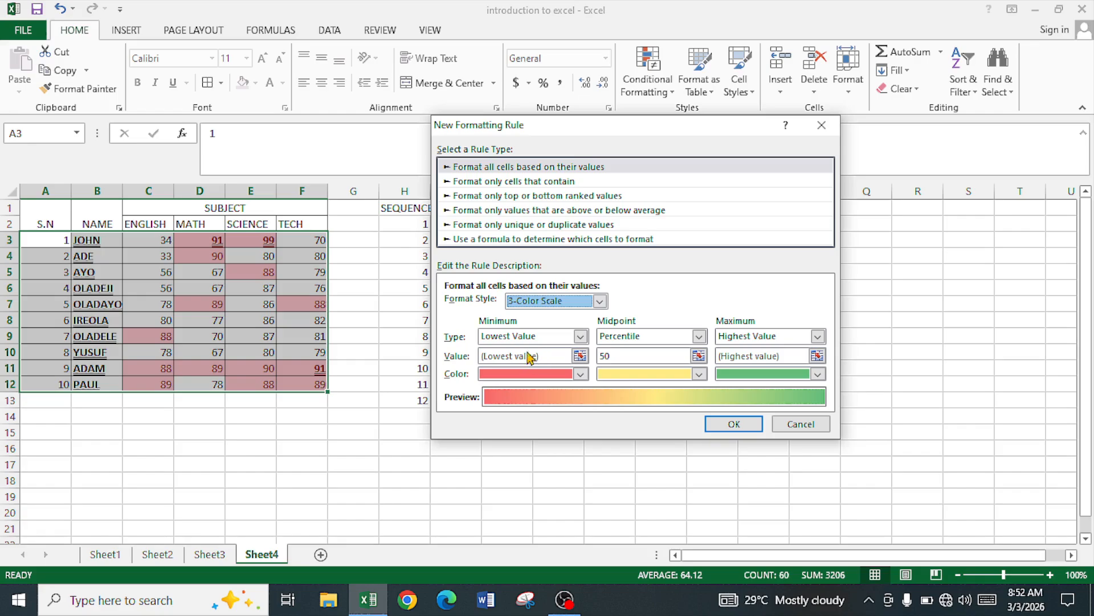
Step: Set the colour scale's minimum to the number 50 and the midpoint percentile to 60, keeping Highest Value as the maximum type
{"action": "left_click", "coordinate": [580, 336]}
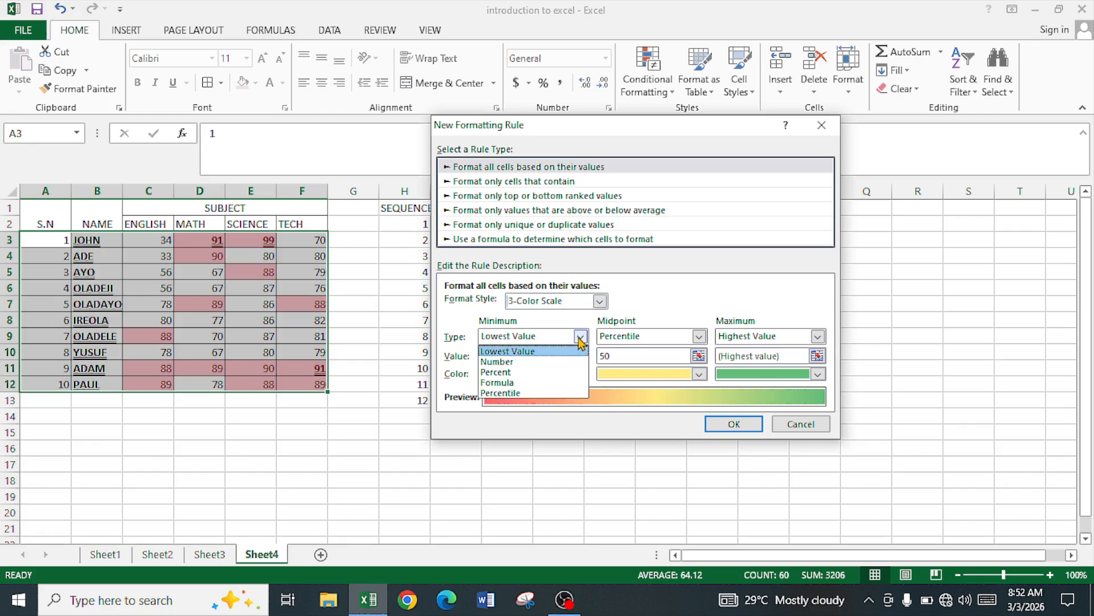
{"action": "left_click", "coordinate": [524, 367]}
{"action": "left_click", "coordinate": [499, 355]}
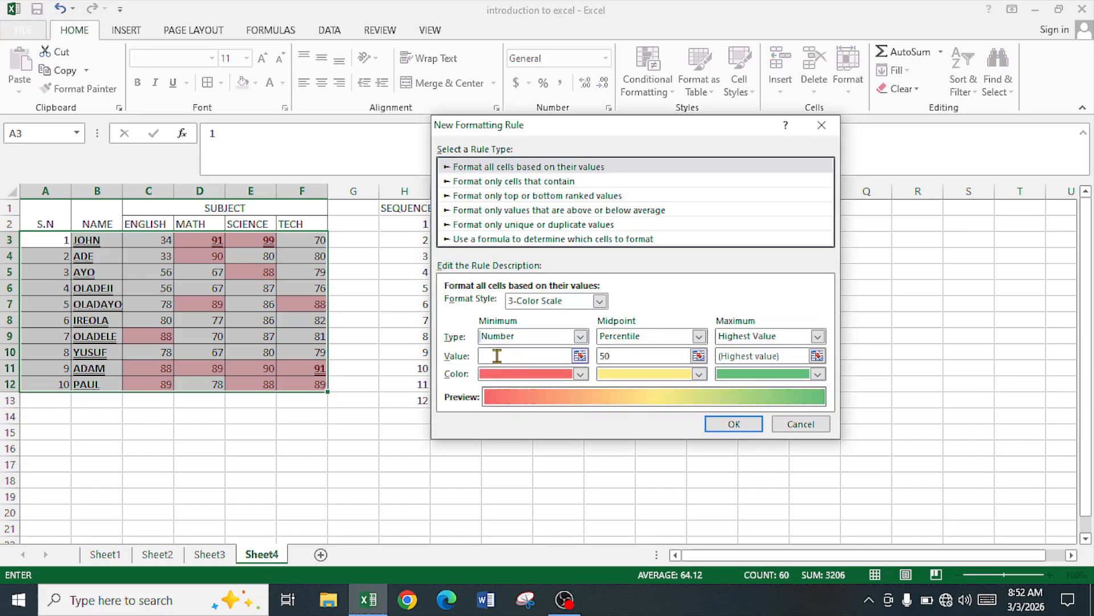
{"action": "type", "text": "50"}
{"action": "left_click_drag", "start_coordinate": [612, 358], "coordinate": [596, 359]}
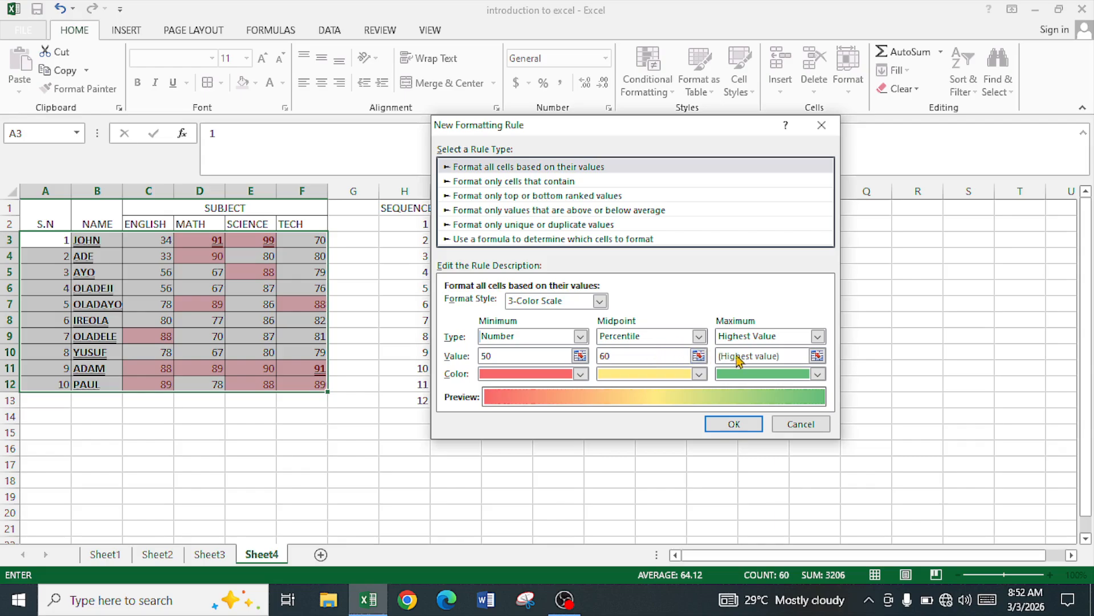
{"action": "left_click", "coordinate": [817, 336]}
{"action": "left_click", "coordinate": [764, 352]}
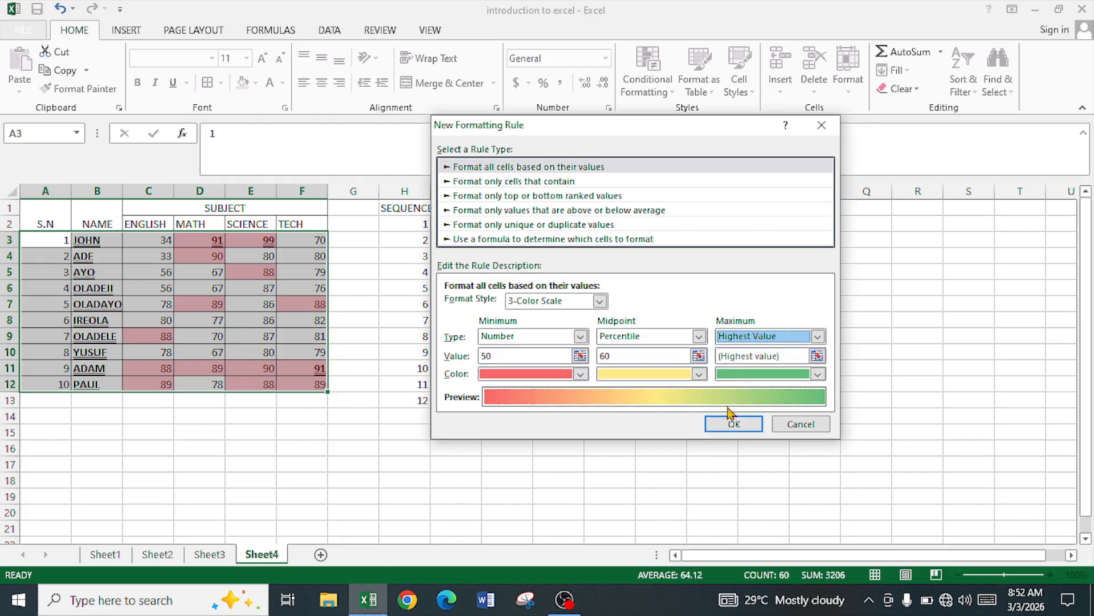
Step: Make the scale's minimum colour dark red, keep the yellow midpoint, and apply the rule
{"action": "left_click", "coordinate": [580, 379]}
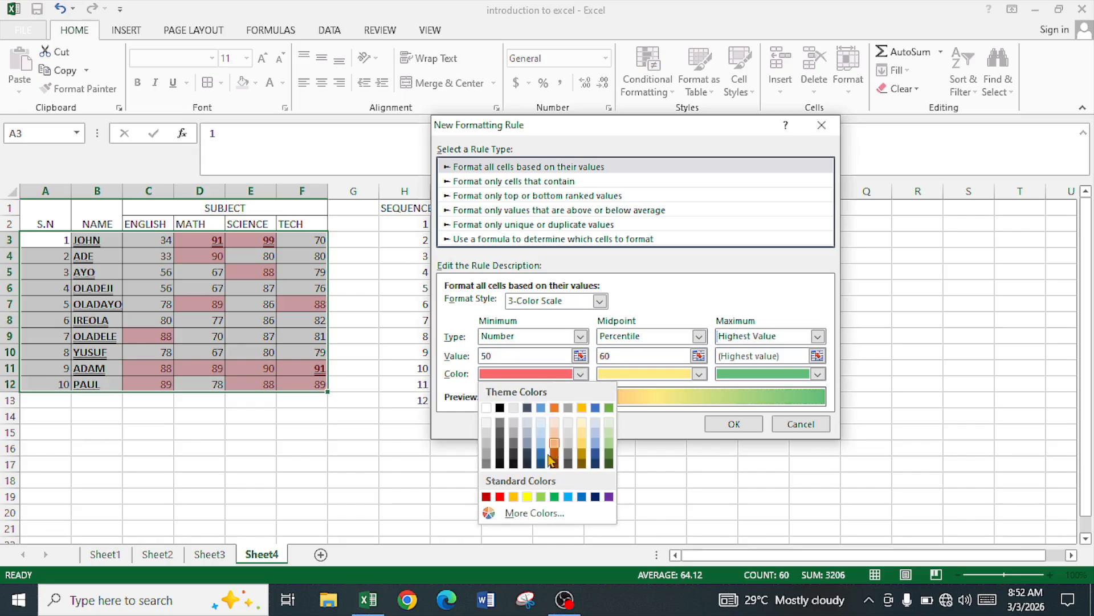
{"action": "left_click", "coordinate": [492, 500]}
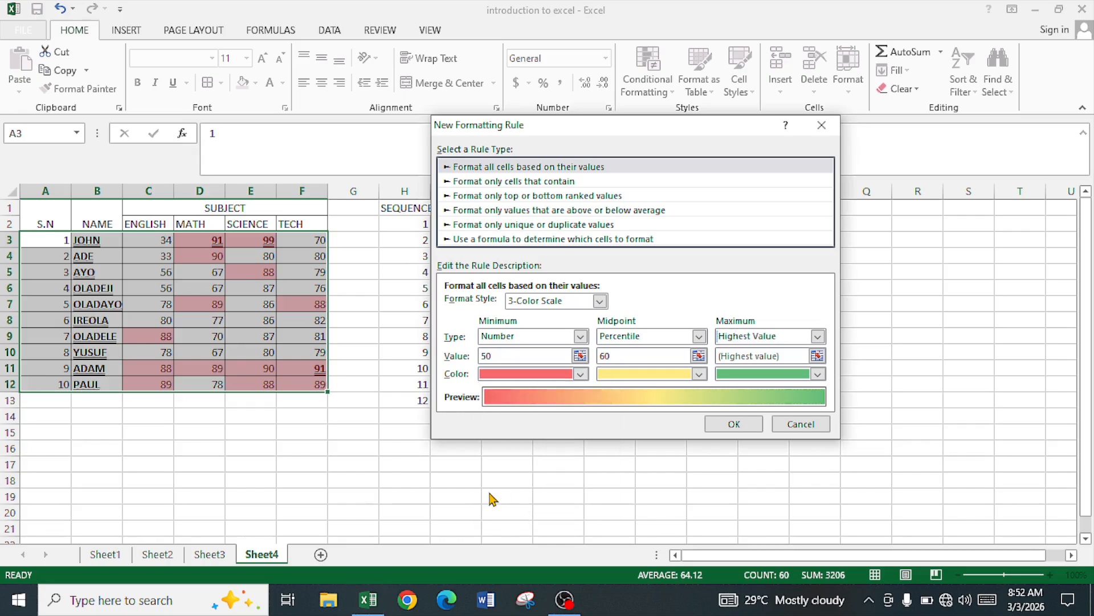
{"action": "left_click", "coordinate": [703, 374]}
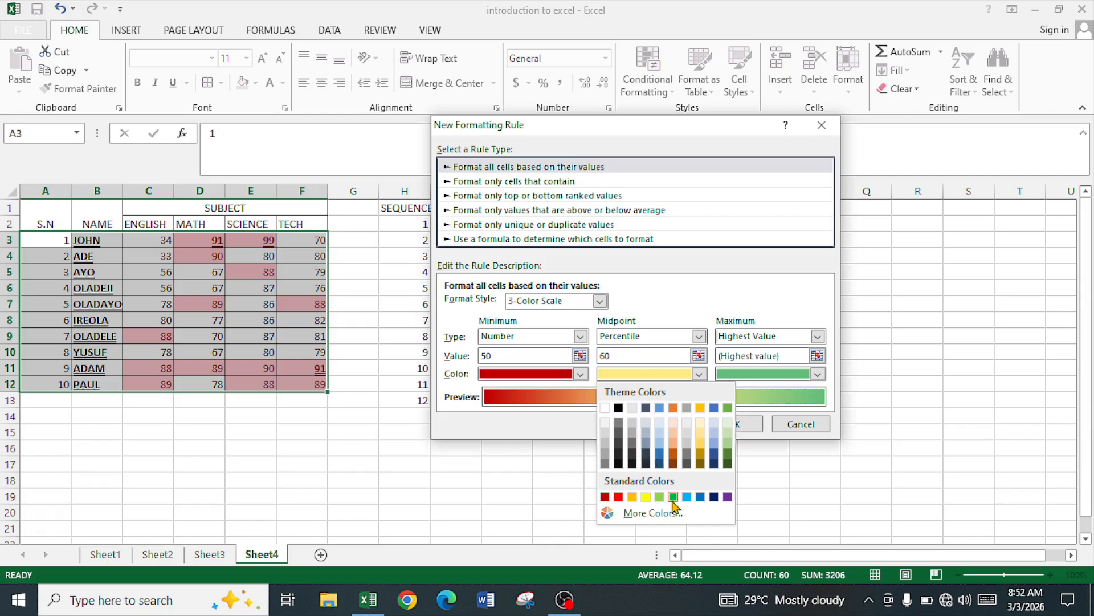
{"action": "left_click", "coordinate": [650, 375]}
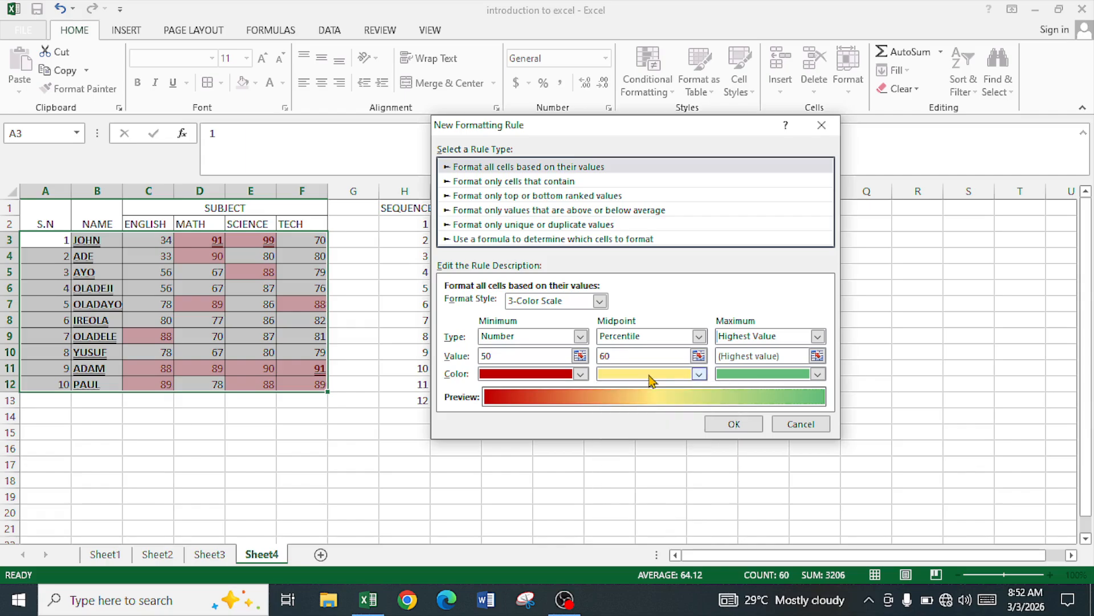
{"action": "left_click", "coordinate": [735, 425]}
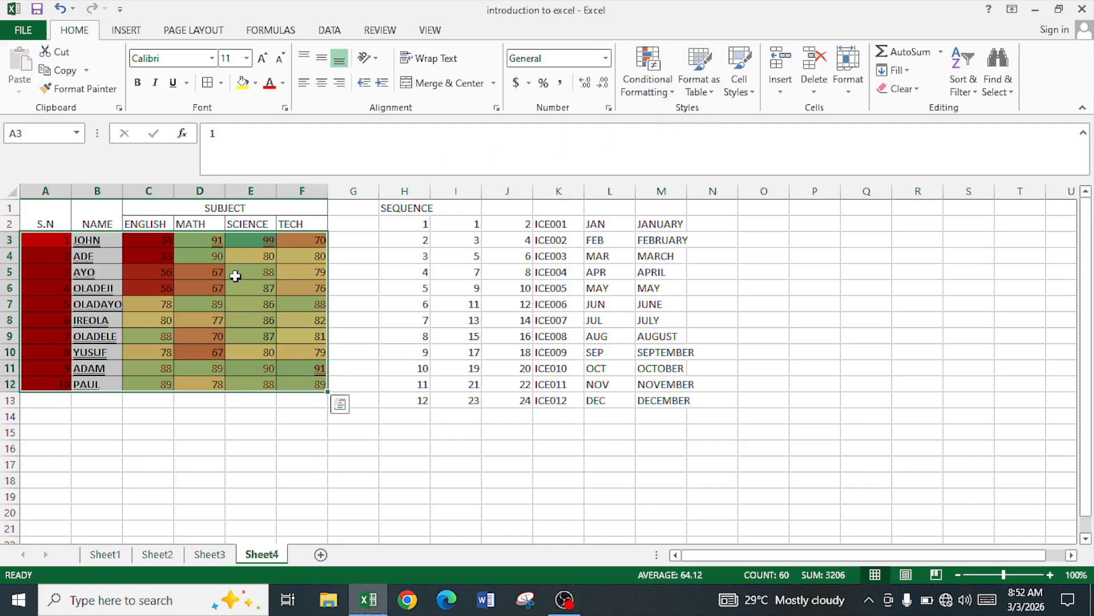
Step: Format A1:F12 as a table with headers using the light green style that has a solid green header row
{"action": "left_click_drag", "start_coordinate": [51, 214], "coordinate": [245, 379]}
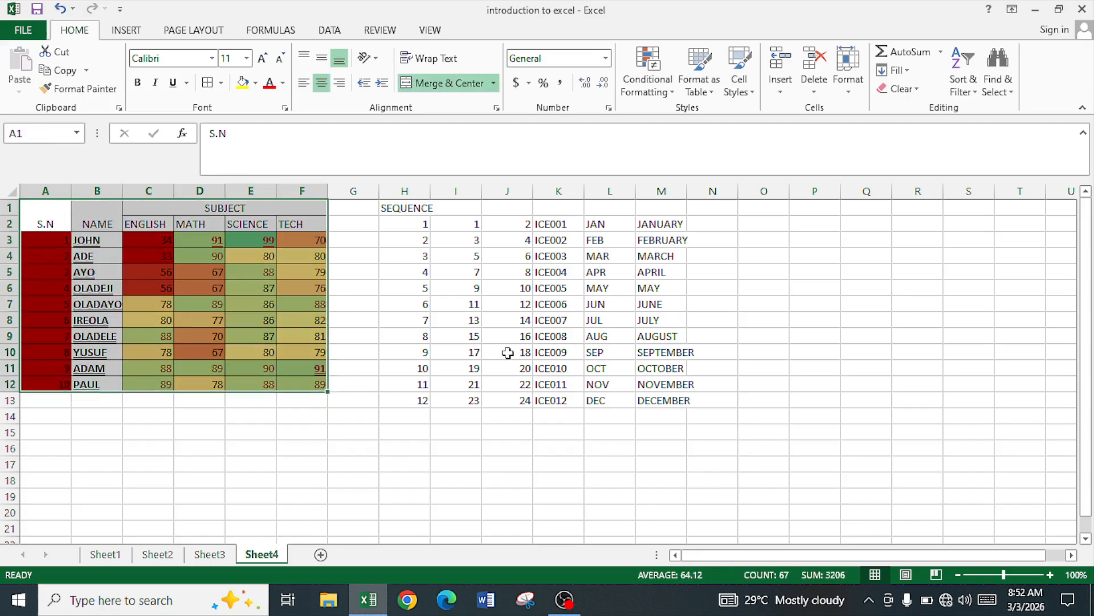
{"action": "left_click", "coordinate": [711, 93]}
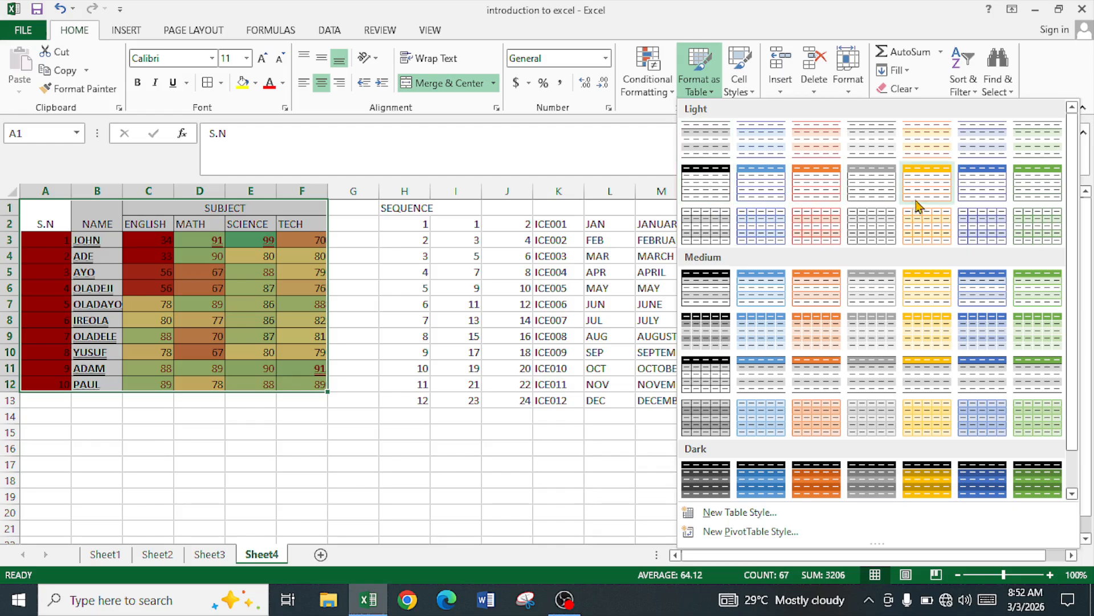
{"action": "key", "text": "Escape"}
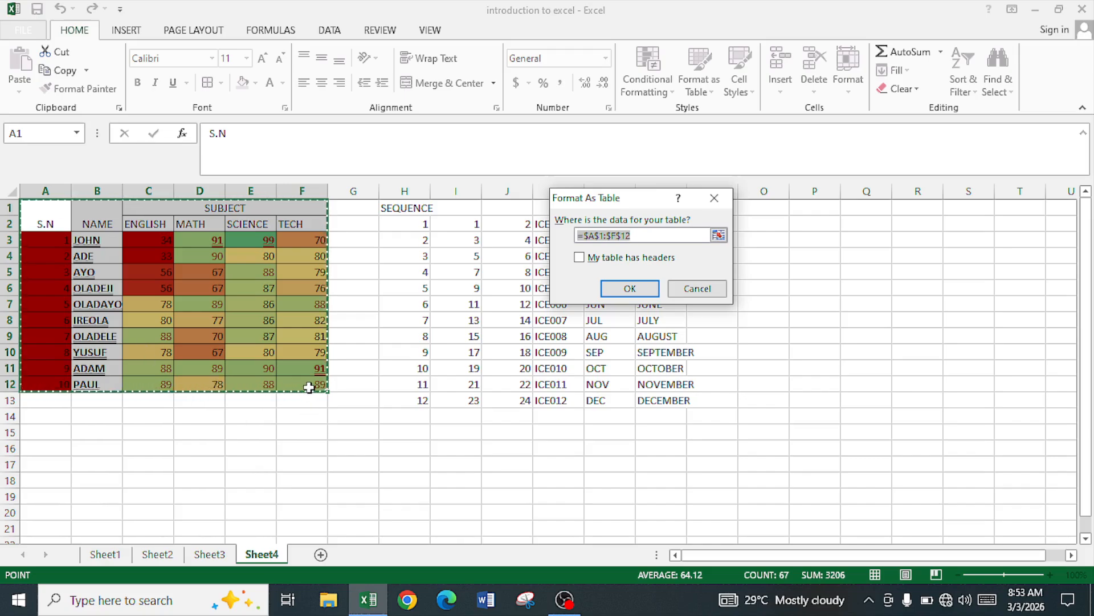
{"action": "left_click", "coordinate": [631, 260]}
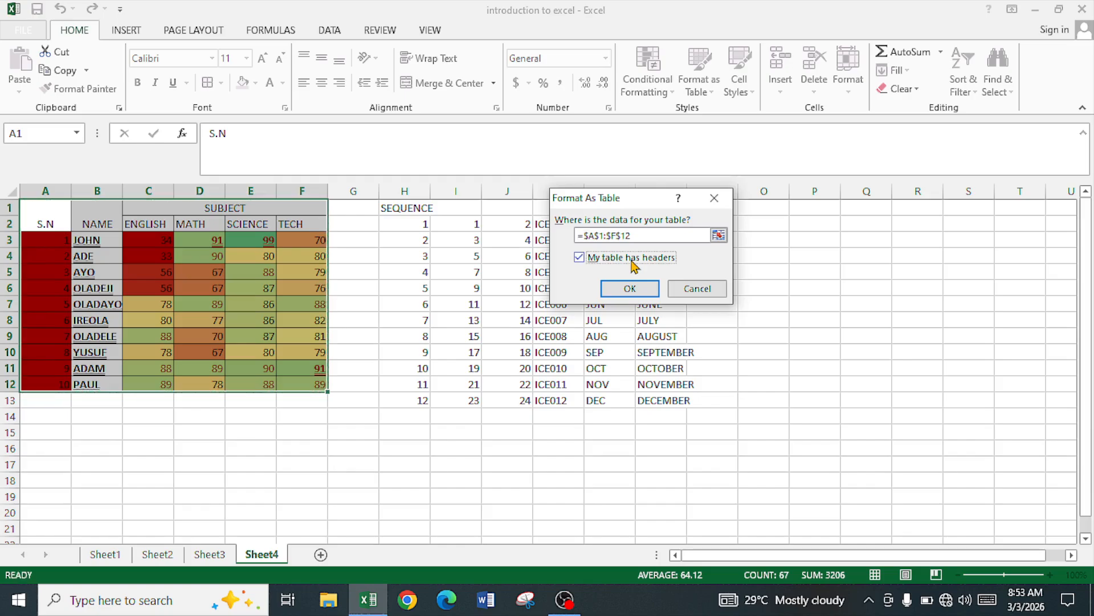
{"action": "left_click", "coordinate": [639, 292]}
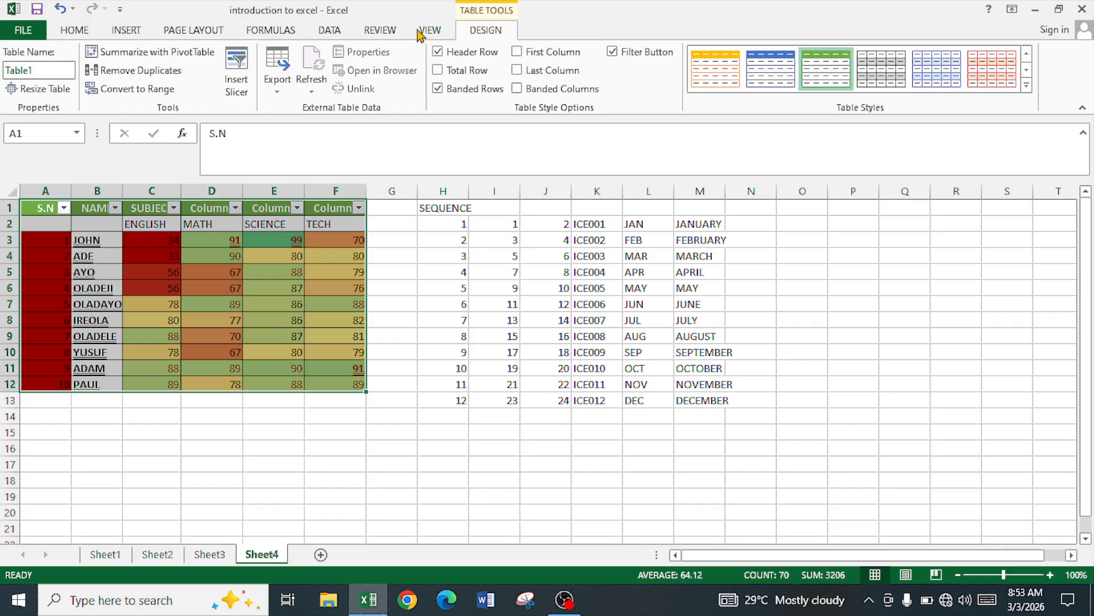
Step: Examine the available cell styles and the options for inserting and deleting cells, rows and columns
{"action": "left_click", "coordinate": [84, 39]}
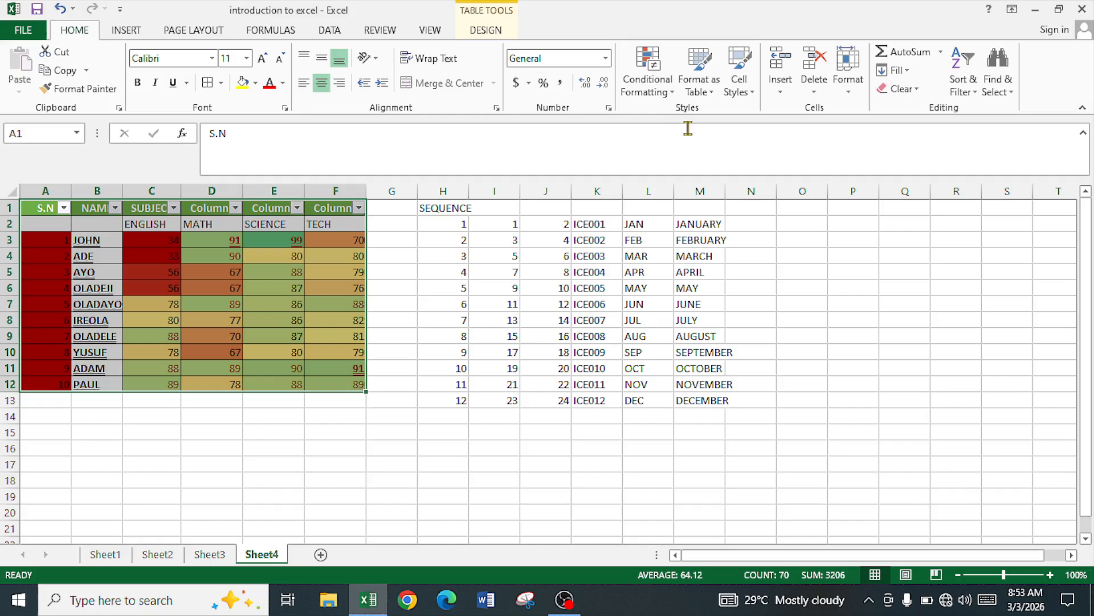
{"action": "left_click", "coordinate": [748, 98]}
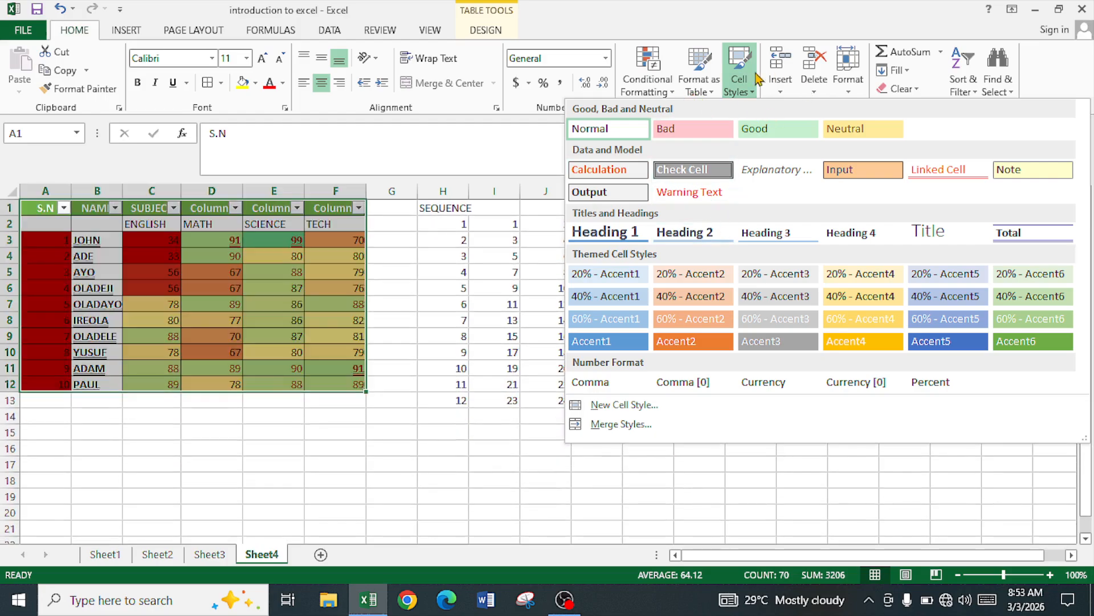
{"action": "left_click", "coordinate": [780, 92]}
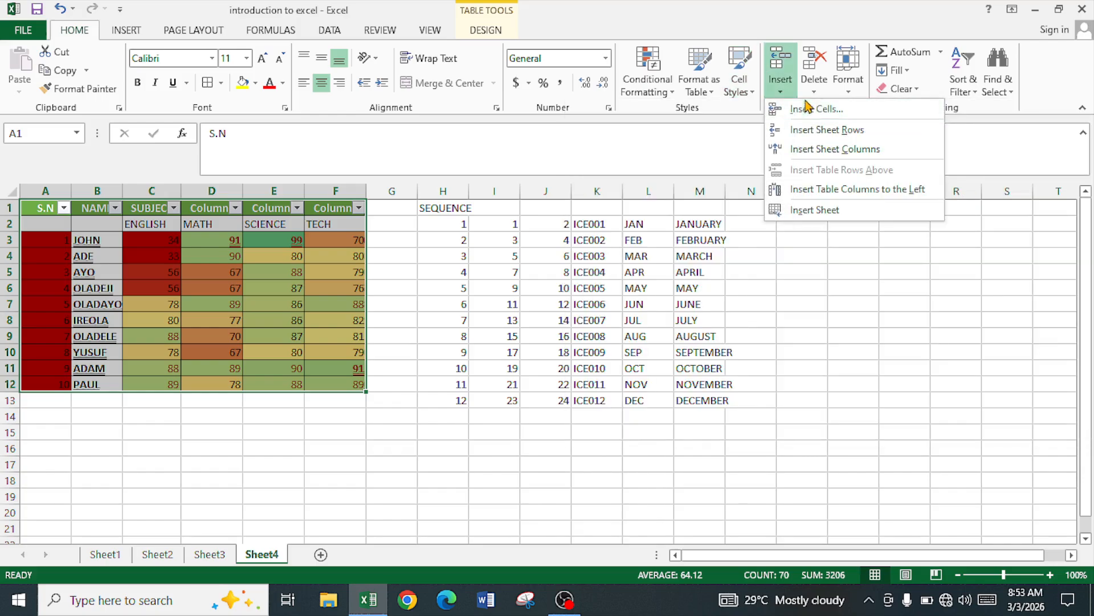
{"action": "left_click", "coordinate": [45, 234]}
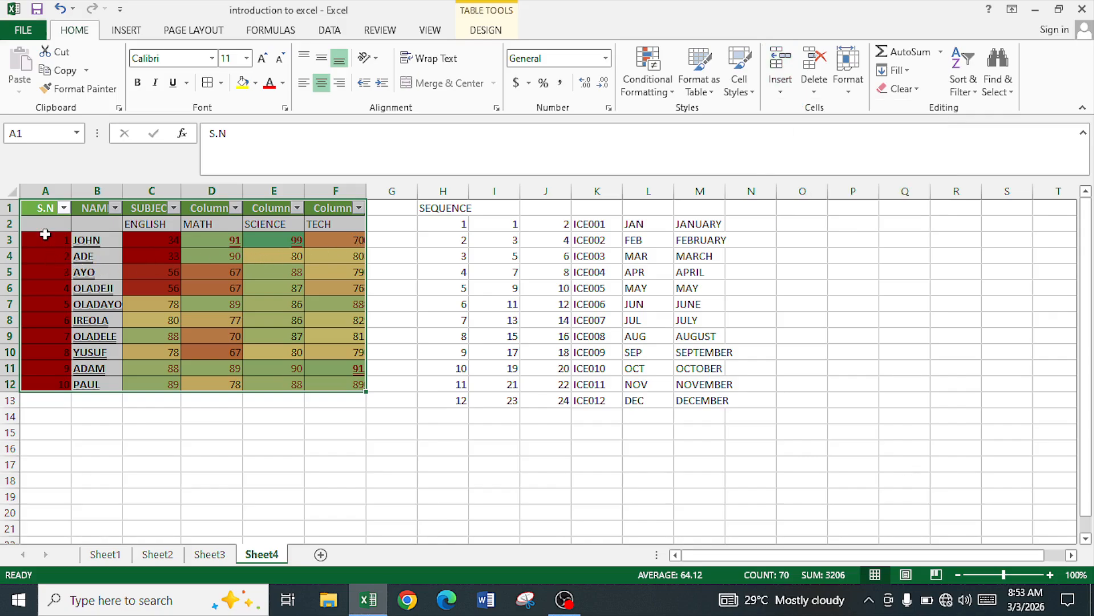
{"action": "left_click", "coordinate": [20, 226]}
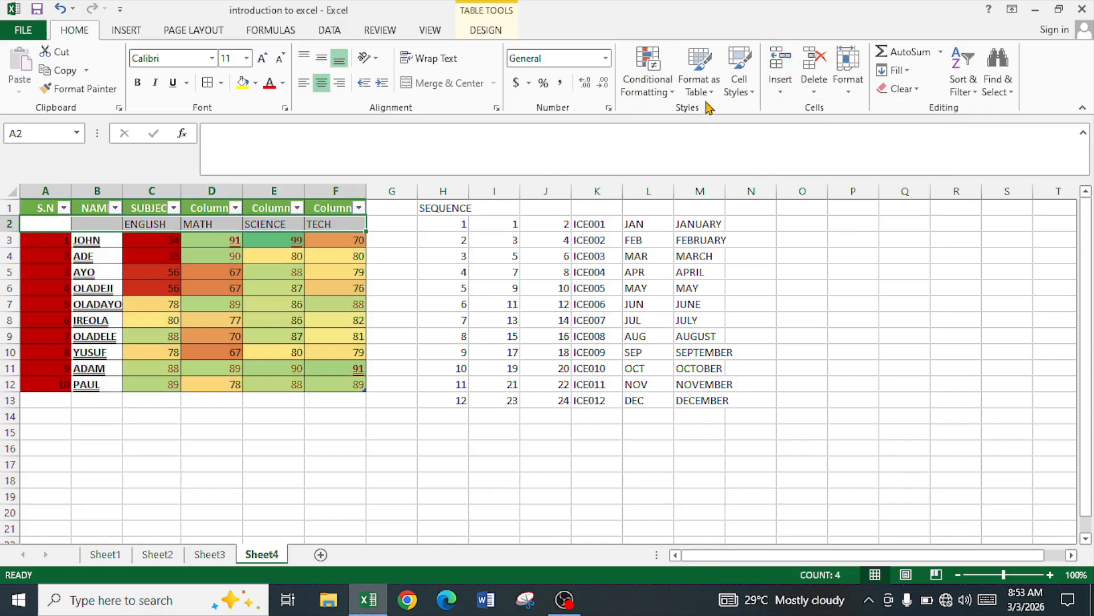
{"action": "left_click", "coordinate": [814, 91]}
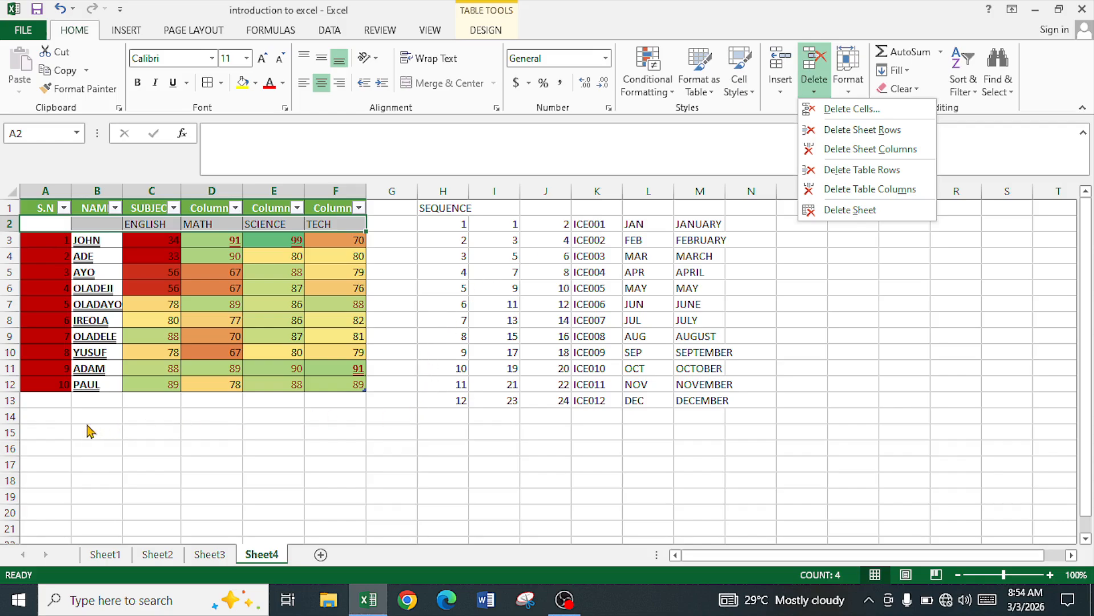
Step: Delete the empty row 14 below the data
{"action": "left_click", "coordinate": [12, 416]}
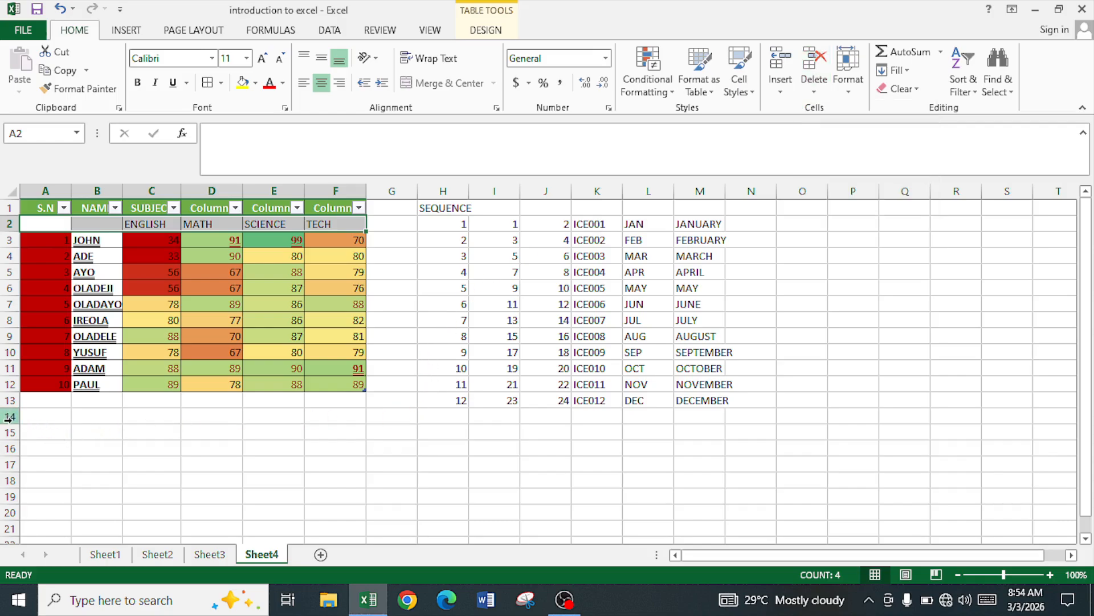
{"action": "left_click", "coordinate": [10, 416]}
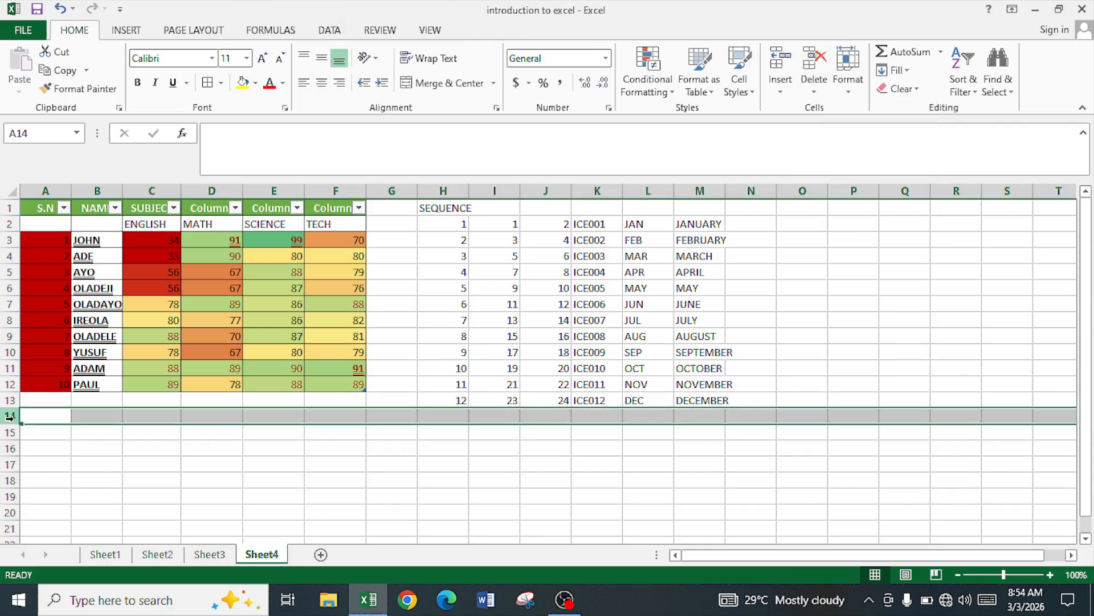
{"action": "left_click", "coordinate": [819, 94]}
{"action": "left_click", "coordinate": [849, 116]}
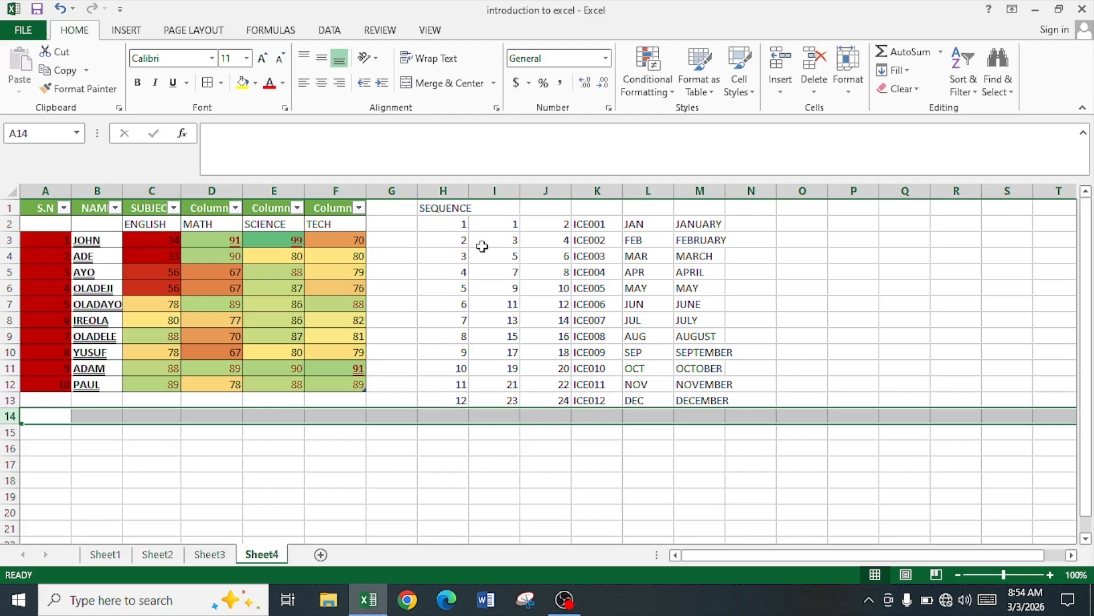
Step: Widen column A to about 19 characters and make header row 1 several times taller
{"action": "left_click", "coordinate": [330, 260]}
{"action": "left_click", "coordinate": [849, 85]}
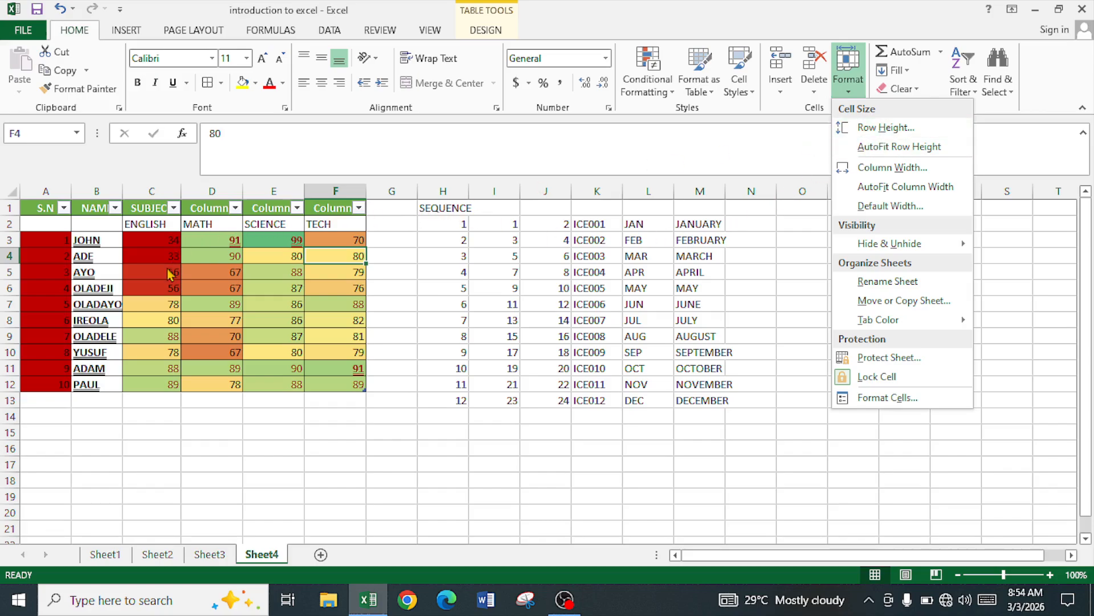
{"action": "left_click", "coordinate": [73, 194]}
{"action": "left_click_drag", "start_coordinate": [73, 193], "coordinate": [130, 186]}
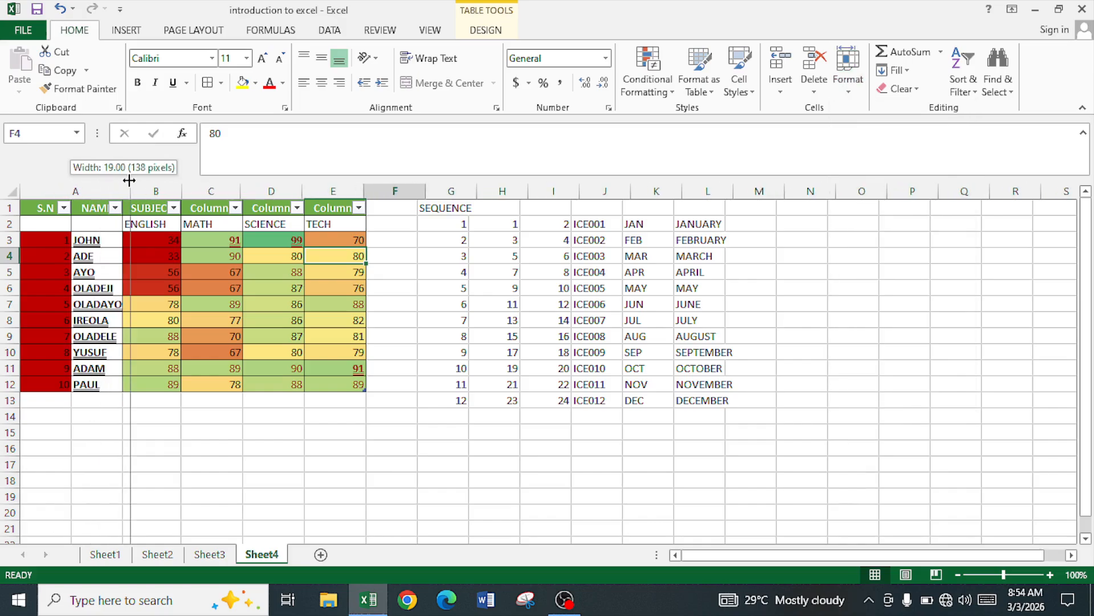
{"action": "left_click_drag", "start_coordinate": [15, 216], "coordinate": [16, 261]}
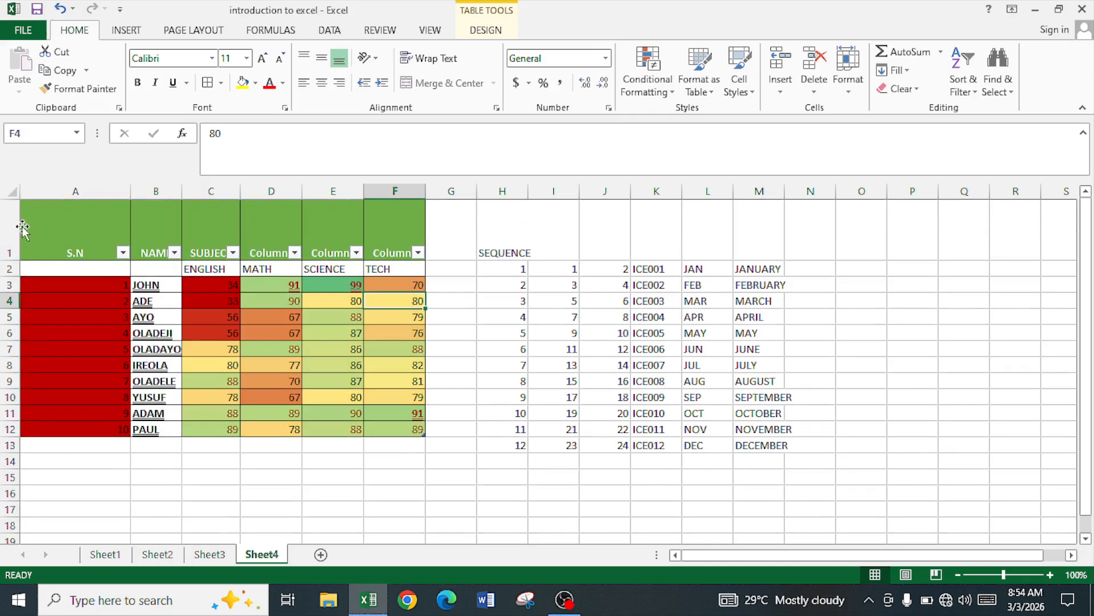
Step: Select column A and set a very small uniform row height for the whole sheet
{"action": "left_click", "coordinate": [78, 190]}
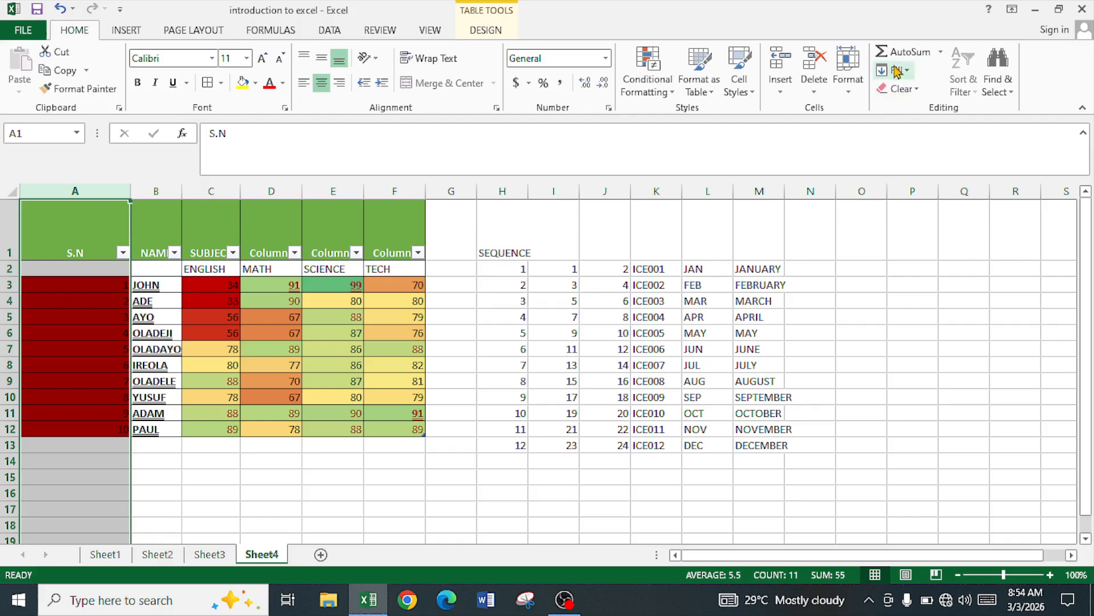
{"action": "left_click", "coordinate": [849, 96]}
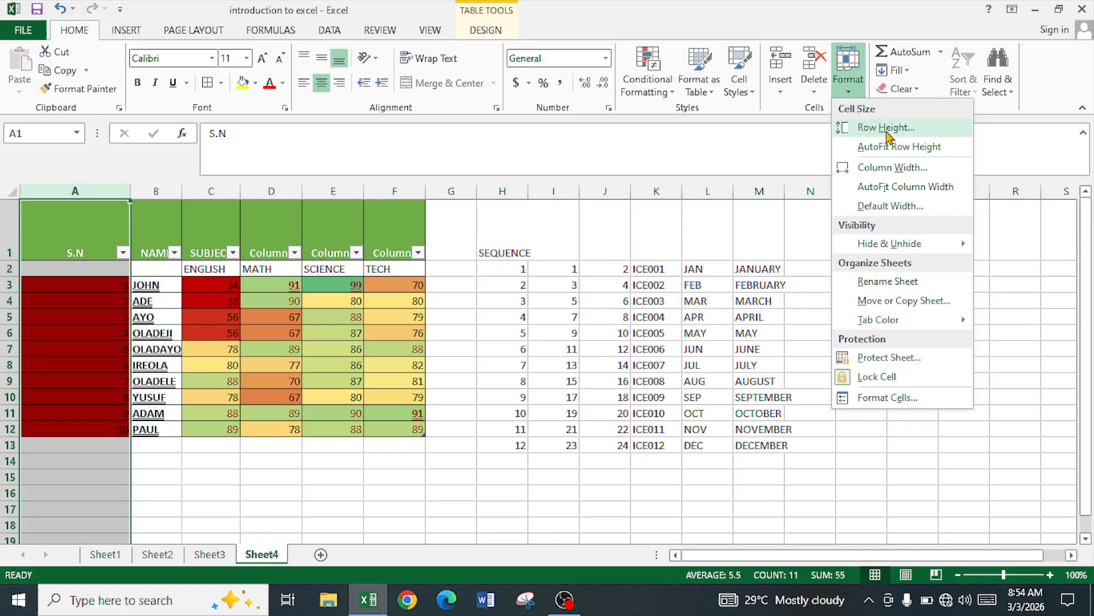
{"action": "left_click", "coordinate": [887, 128]}
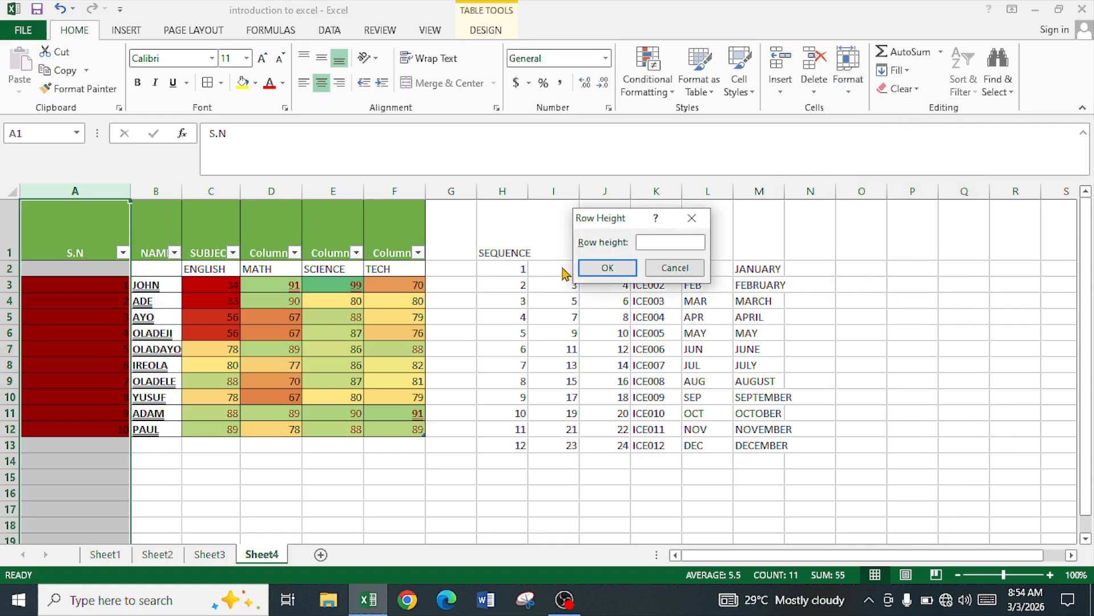
{"action": "key", "text": "BackSpace"}
{"action": "left_click", "coordinate": [607, 267]}
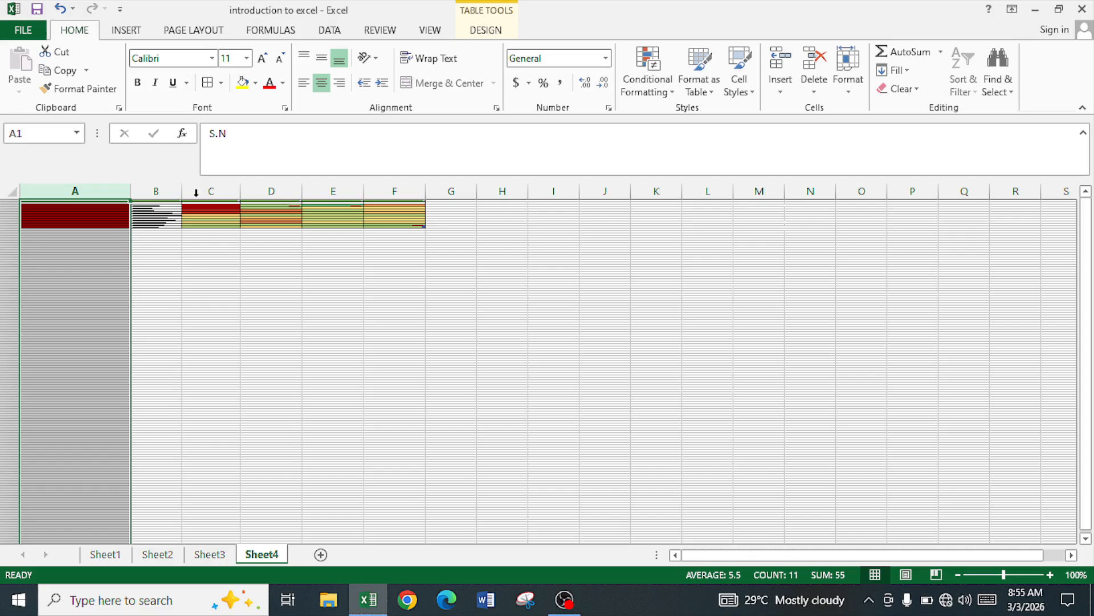
Step: Set the row height of the whole sheet to 15
{"action": "left_click", "coordinate": [858, 86]}
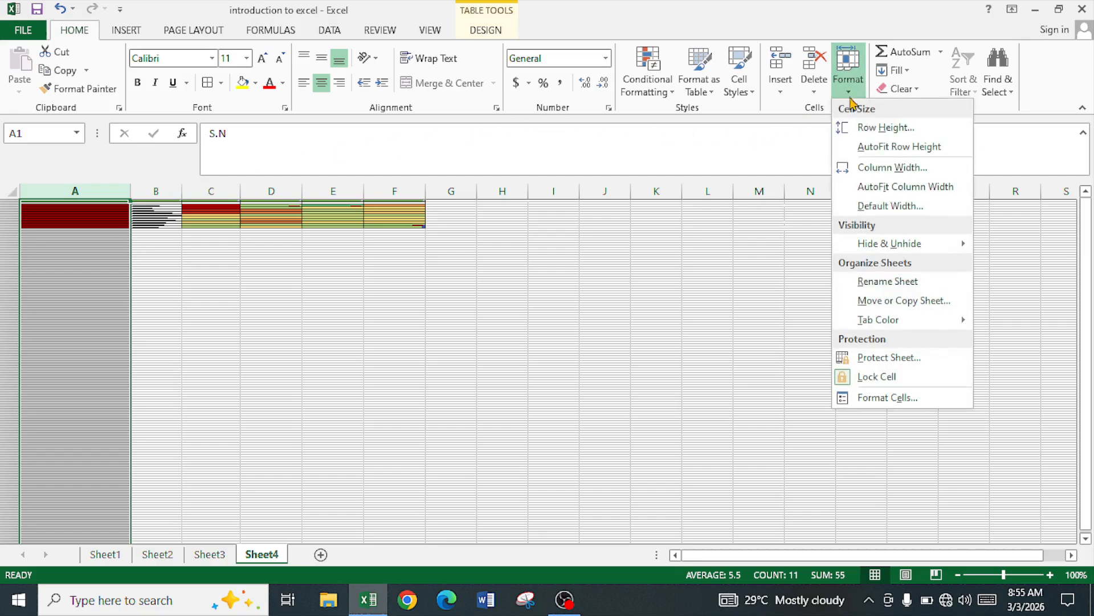
{"action": "left_click", "coordinate": [860, 125]}
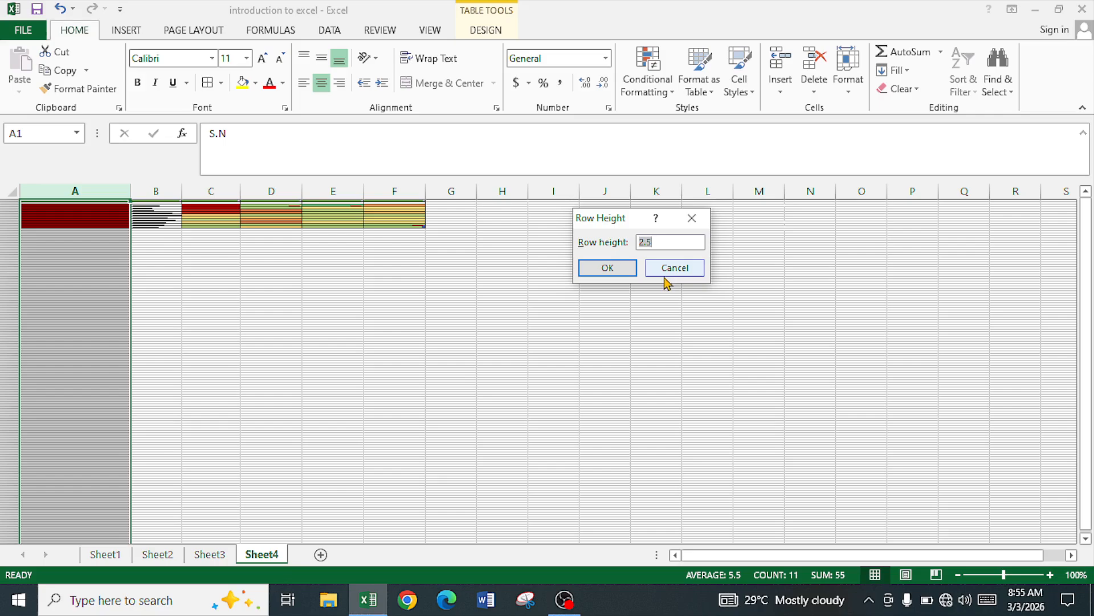
{"action": "type", "text": "15"}
{"action": "key", "text": "Return"}
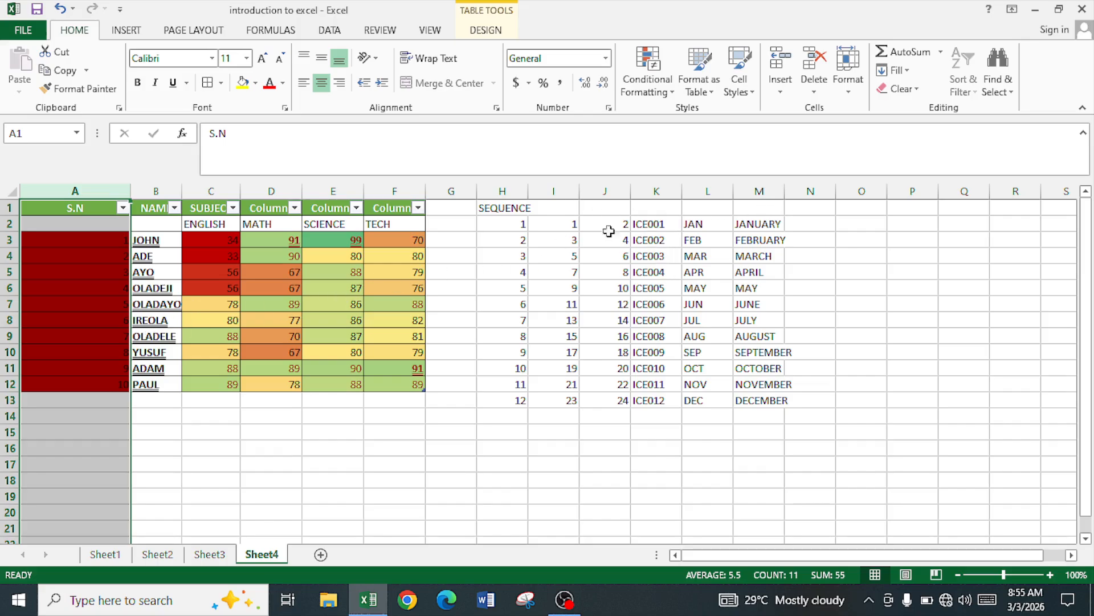
Step: Hide all rows of the sheet through the selected column A and unhide them again
{"action": "left_click", "coordinate": [849, 86]}
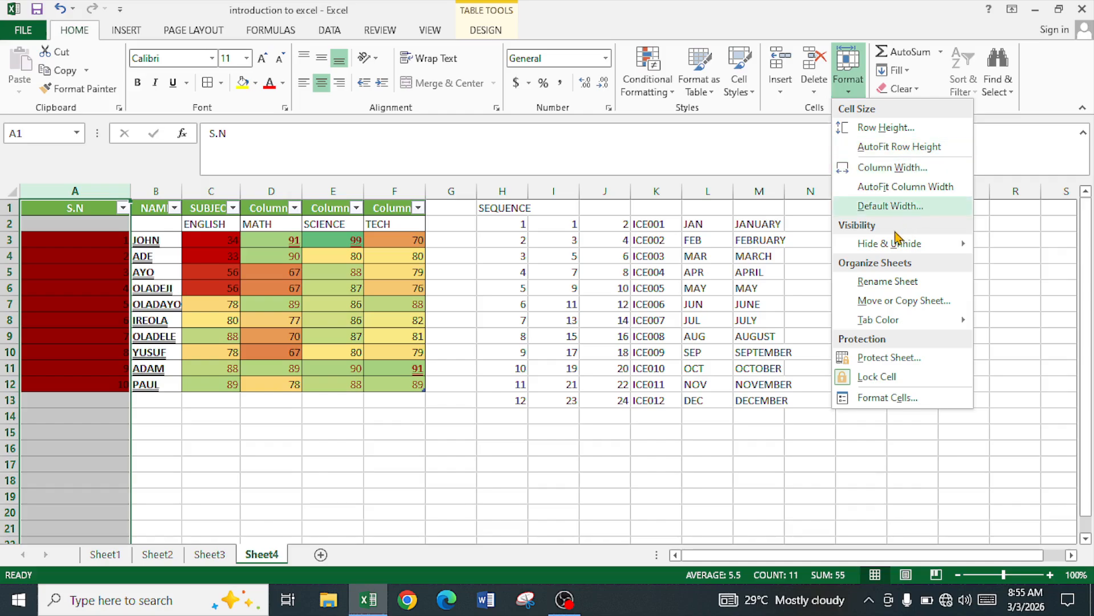
{"action": "mouse_move", "coordinate": [882, 244]}
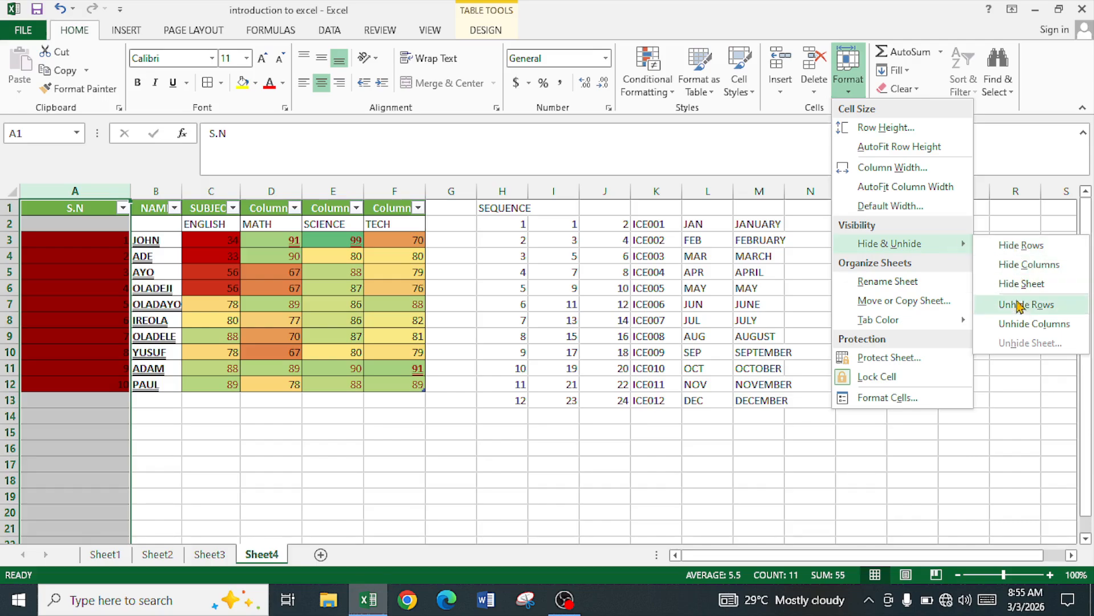
{"action": "left_click", "coordinate": [1030, 253]}
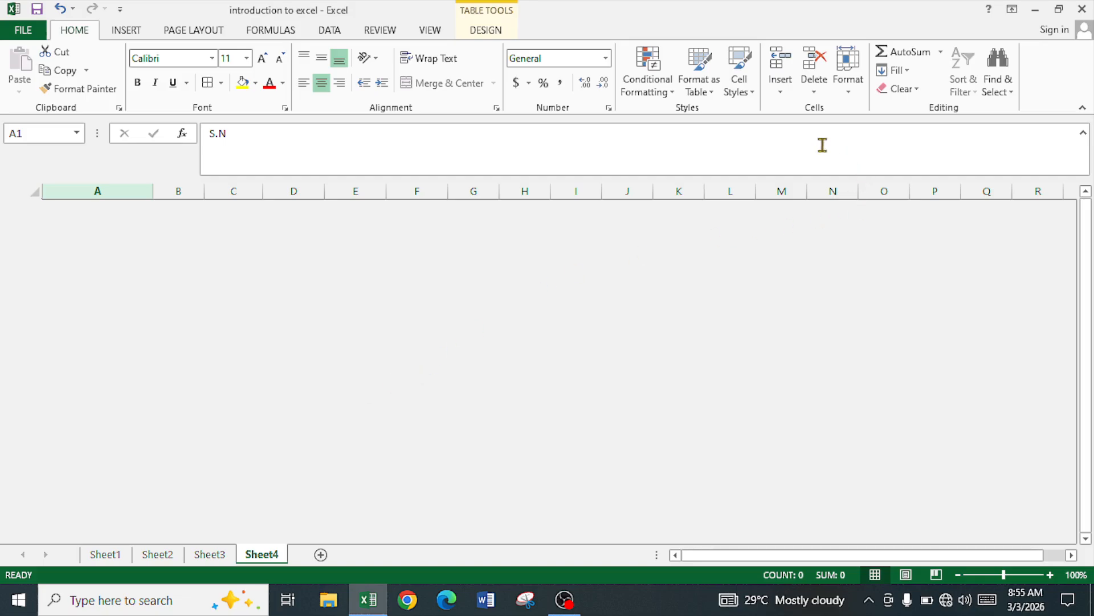
{"action": "left_click", "coordinate": [849, 91]}
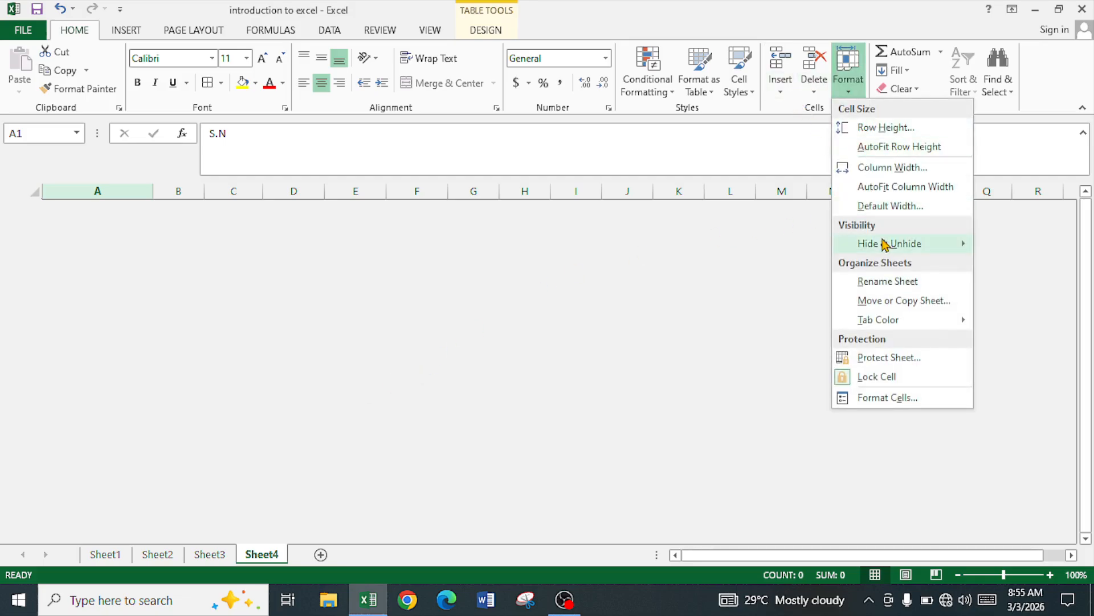
{"action": "mouse_move", "coordinate": [923, 251]}
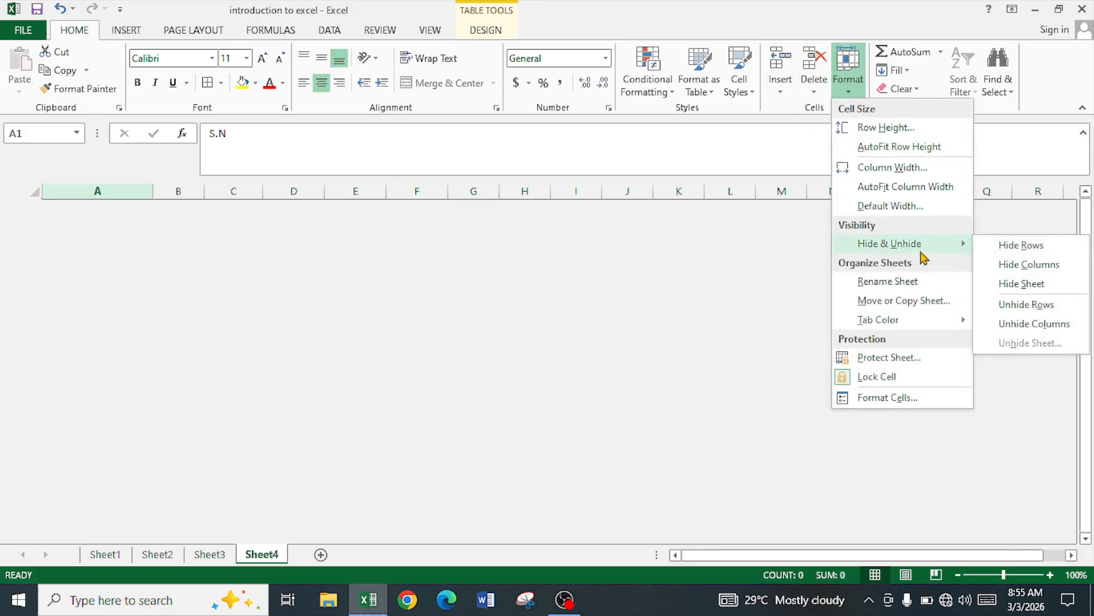
{"action": "left_click", "coordinate": [1034, 305]}
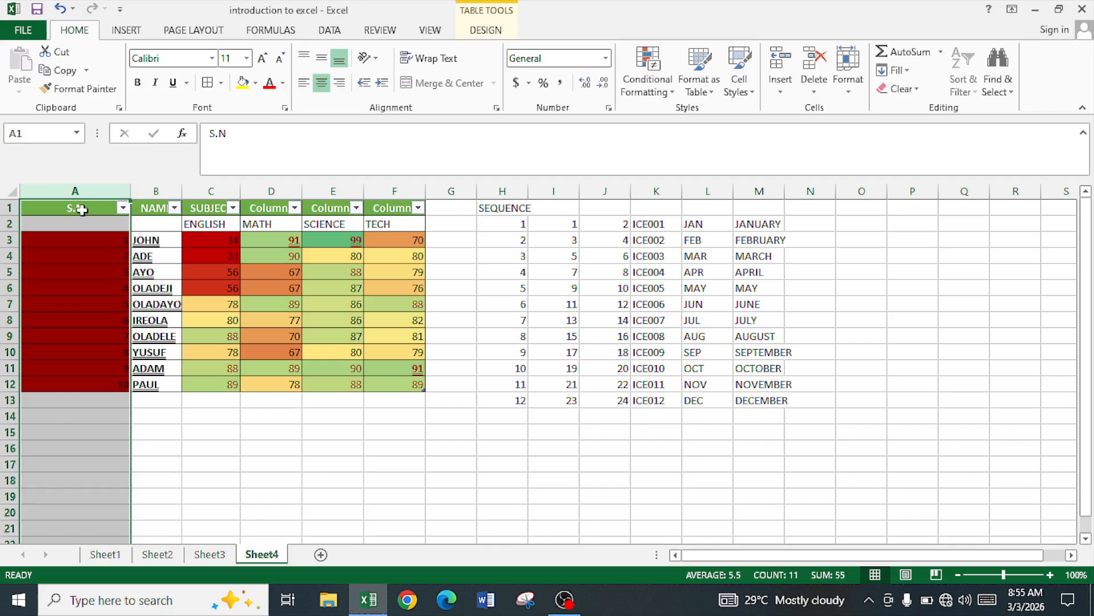
Step: Hide the S.N column A, unhide it again, and deselect the columns by selecting cell A14
{"action": "right_click", "coordinate": [76, 191]}
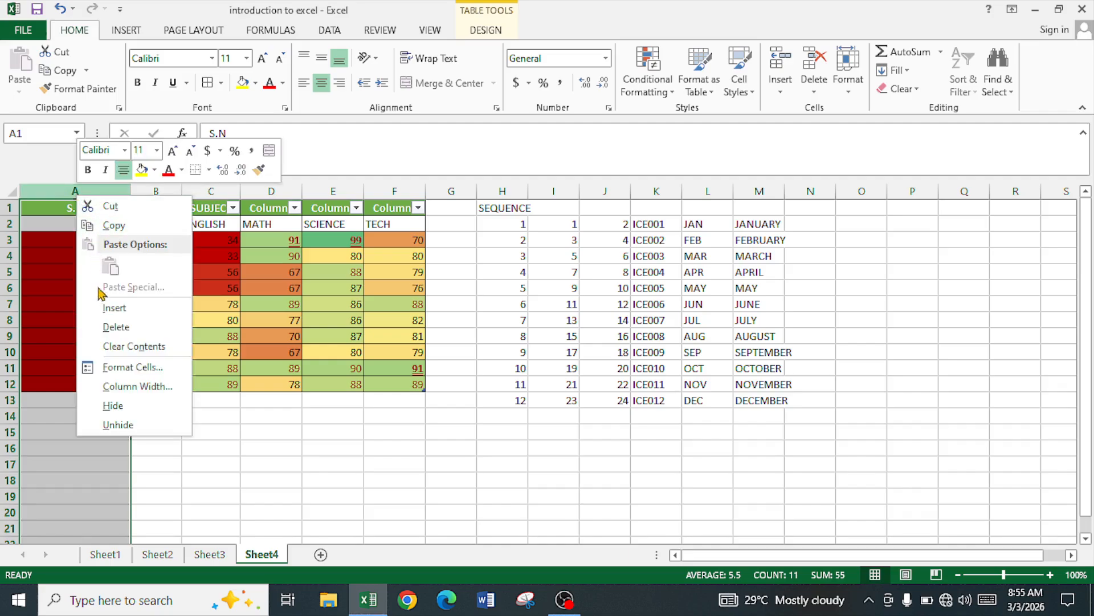
{"action": "left_click", "coordinate": [124, 408]}
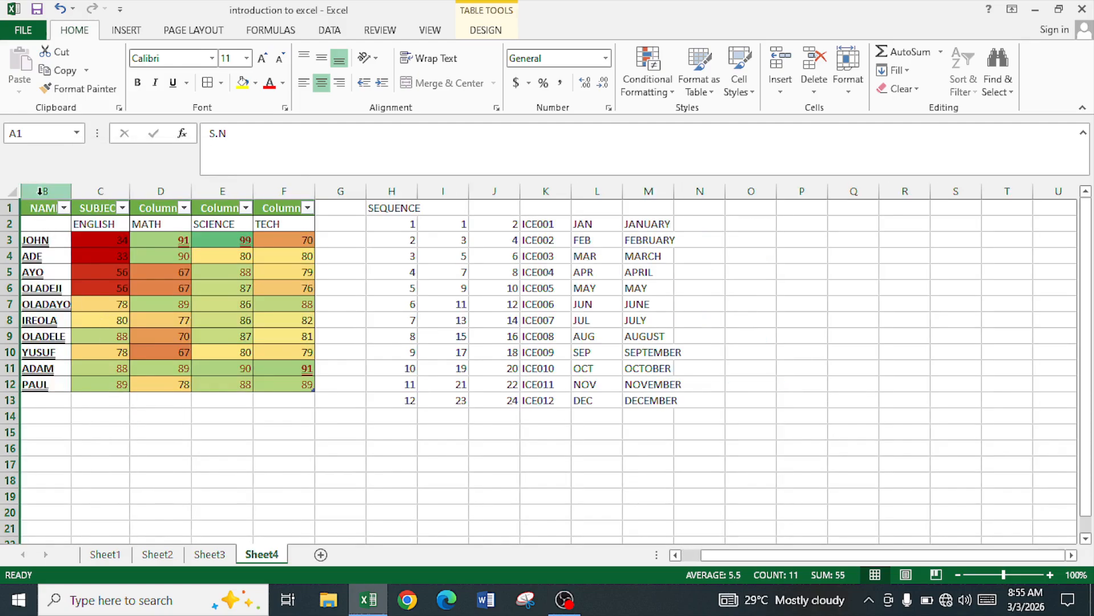
{"action": "left_click", "coordinate": [33, 190]}
{"action": "right_click", "coordinate": [32, 189]}
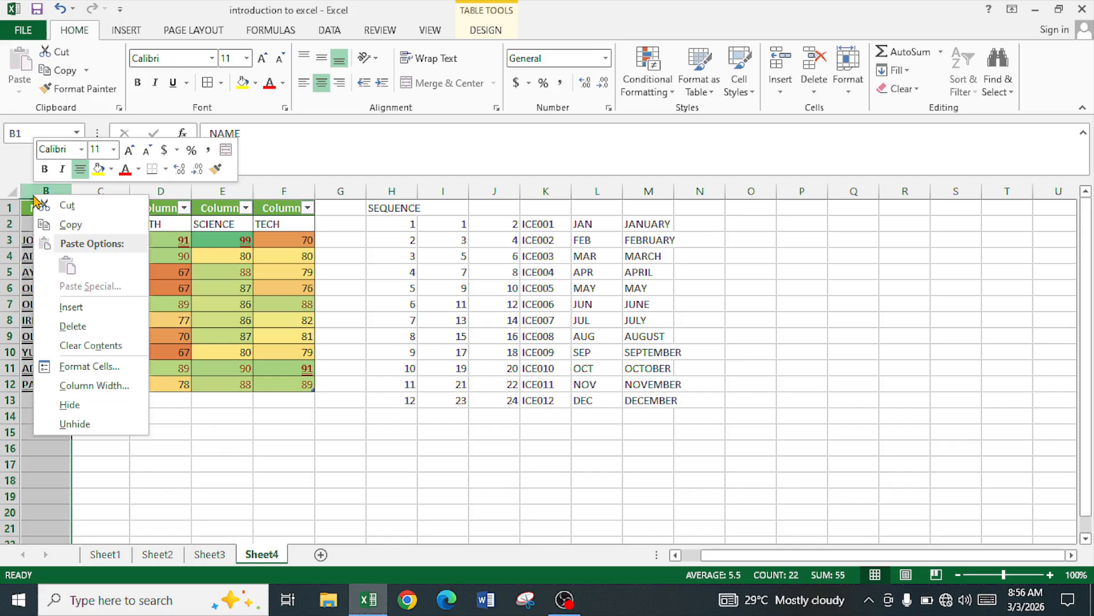
{"action": "left_click", "coordinate": [90, 423]}
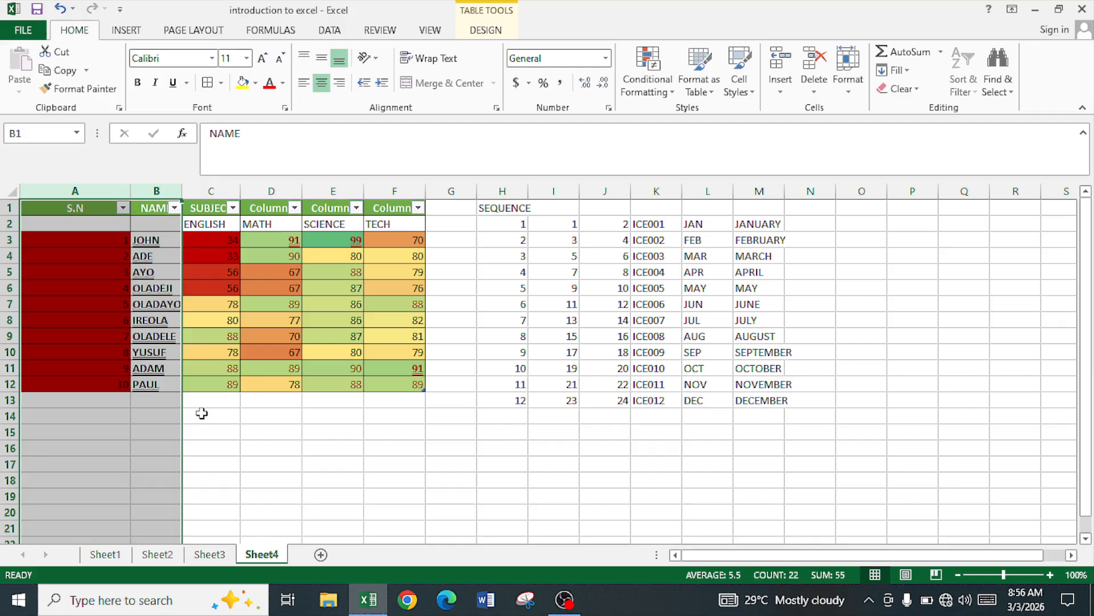
{"action": "left_click", "coordinate": [112, 412]}
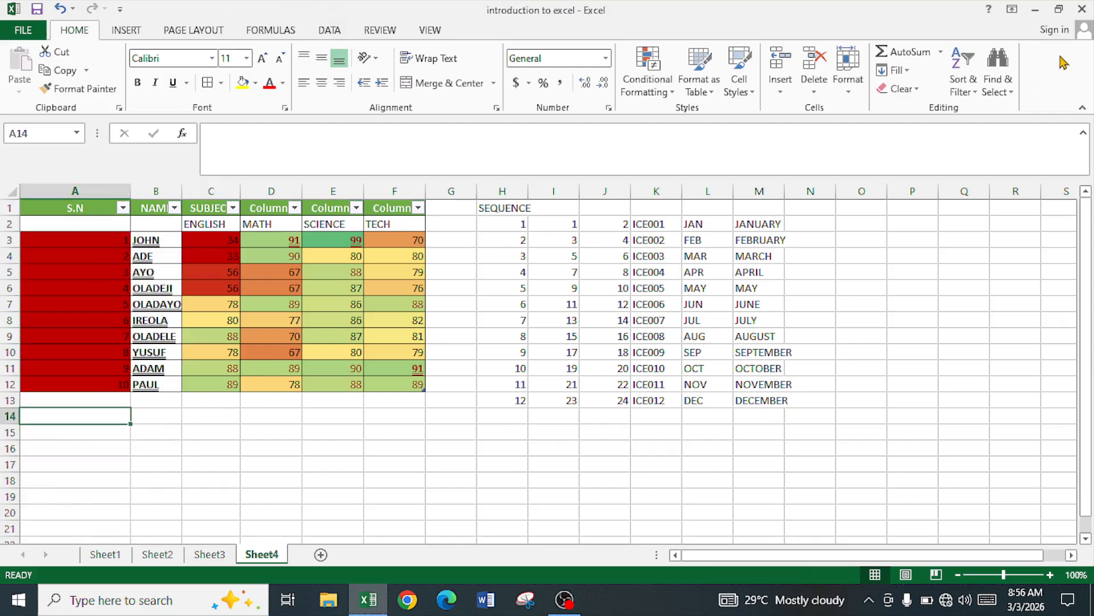